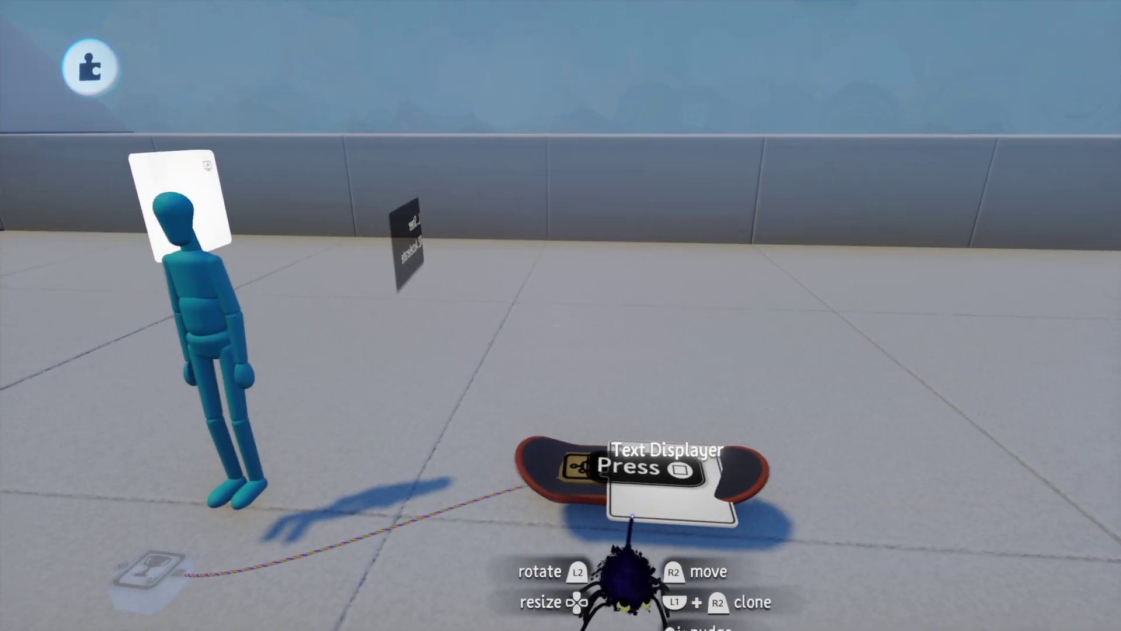
- Open the hoverboard's microchip and move its canvas up above the board so all its logic is readable
left_click(594, 473)
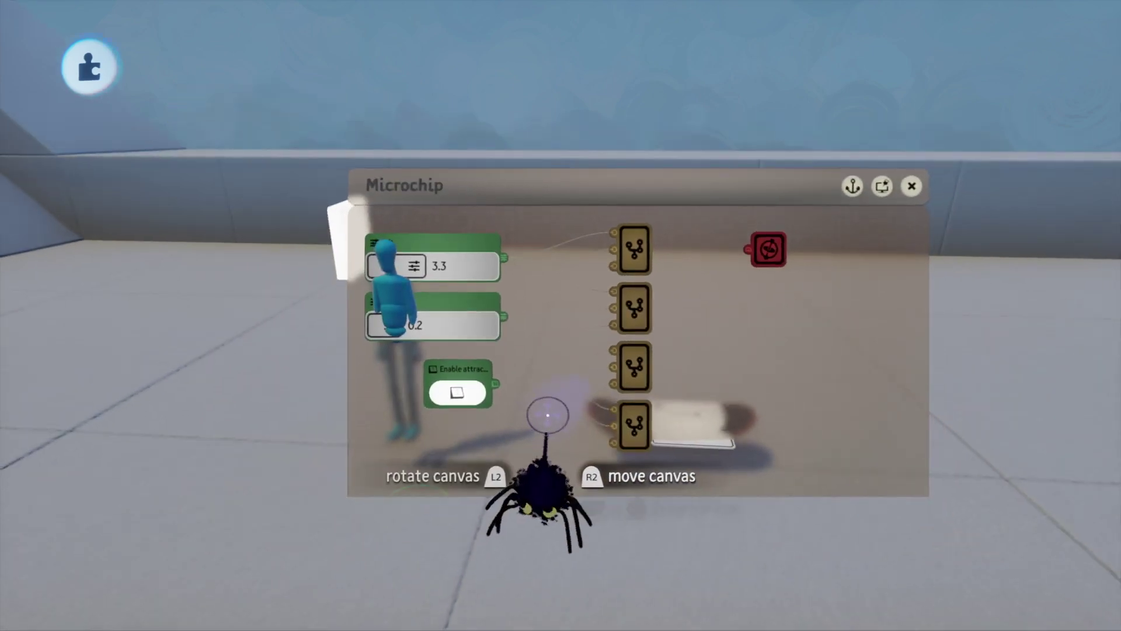
left_click(496, 390)
key("Escape")
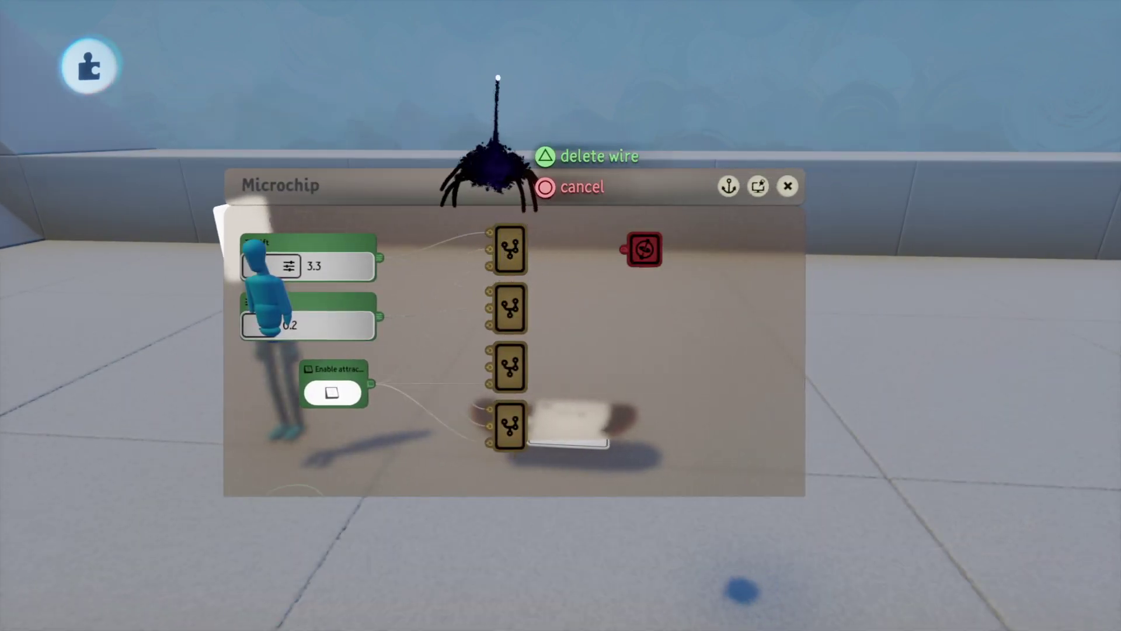
left_click_drag(722, 353, 694, 61)
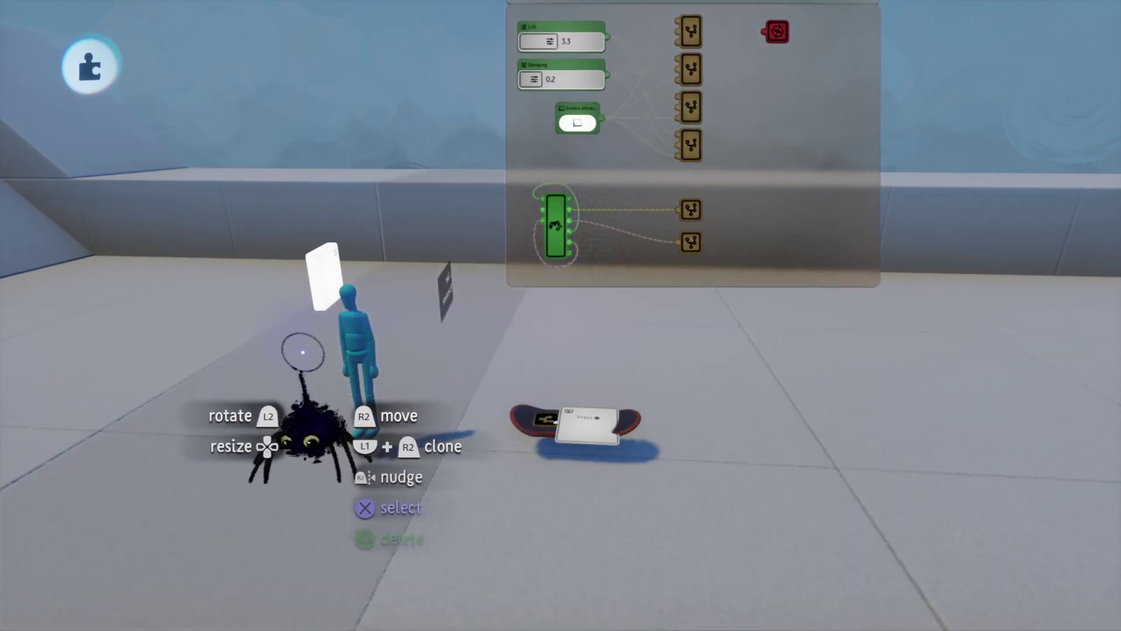
scroll(301, 376, "up", 3)
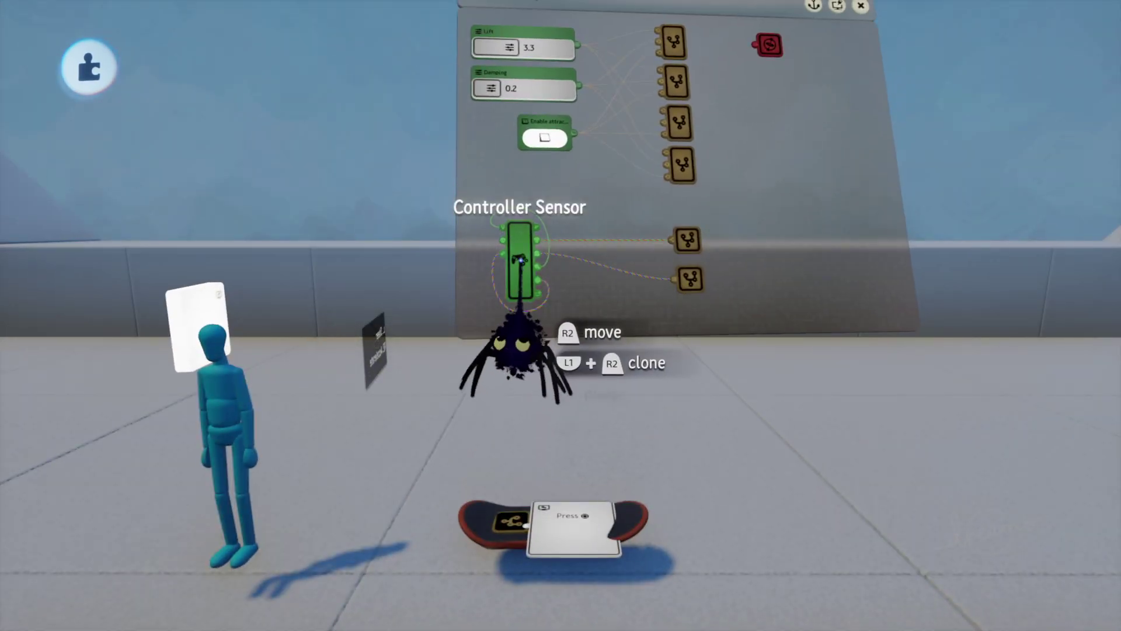
- Check the Possession Mode setting of the controller sensor in the hoverboard's microchip
left_click(520, 260)
left_click(754, 80)
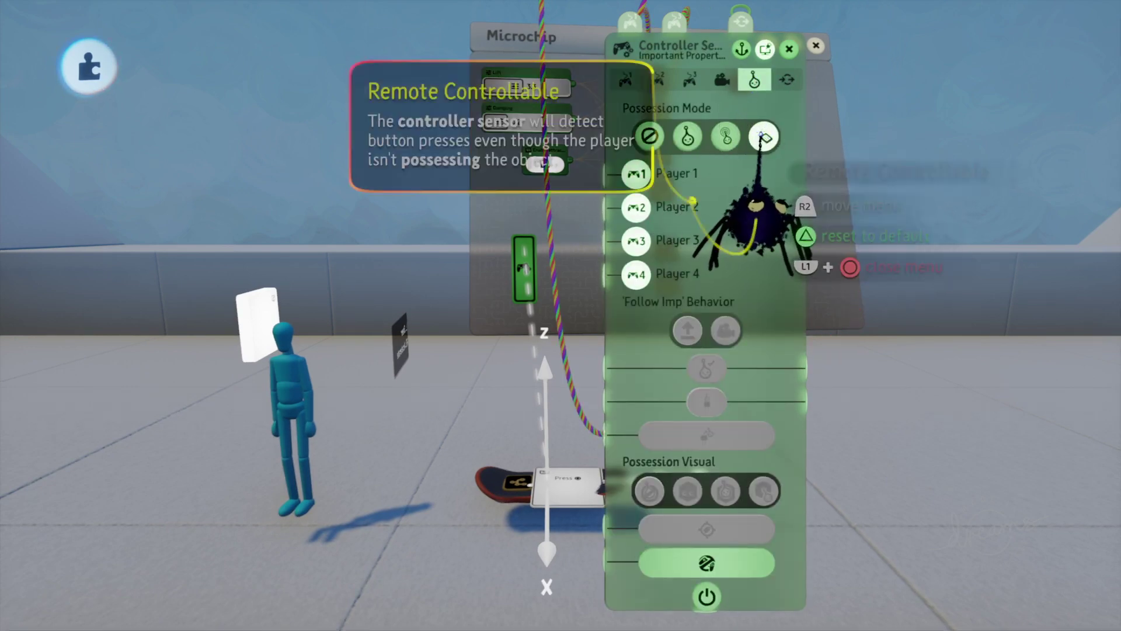
left_click(815, 46)
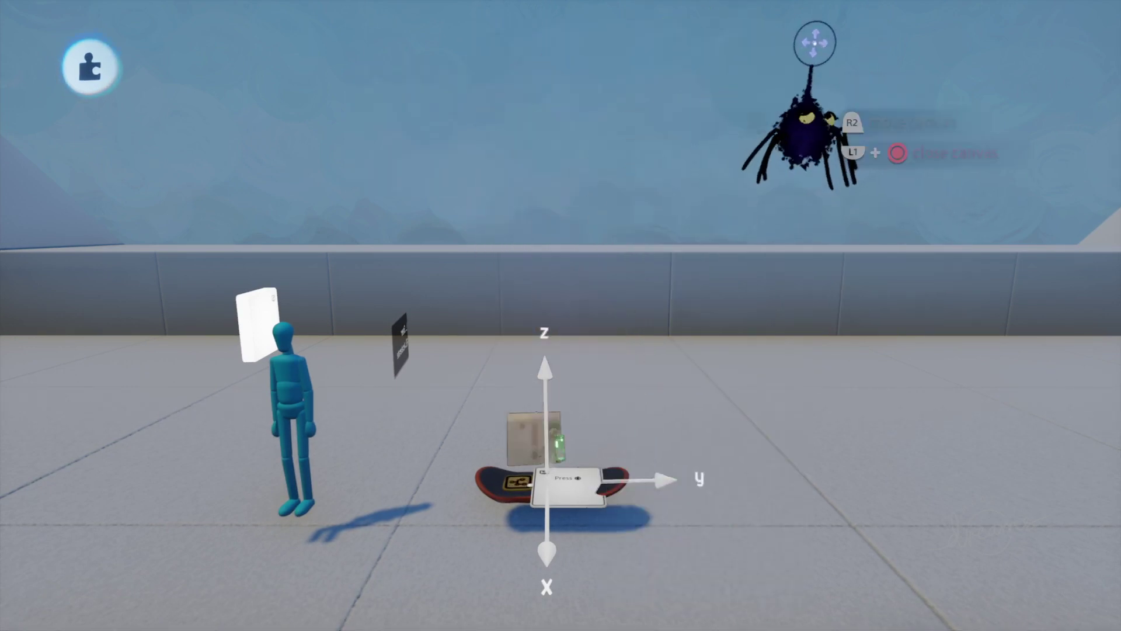
- Bring back the hoverboard's microchip canvas and review the gyroscope's properties
key("ctrl+z")
left_click(789, 49)
middle_click_drag(705, 110, 598, 124)
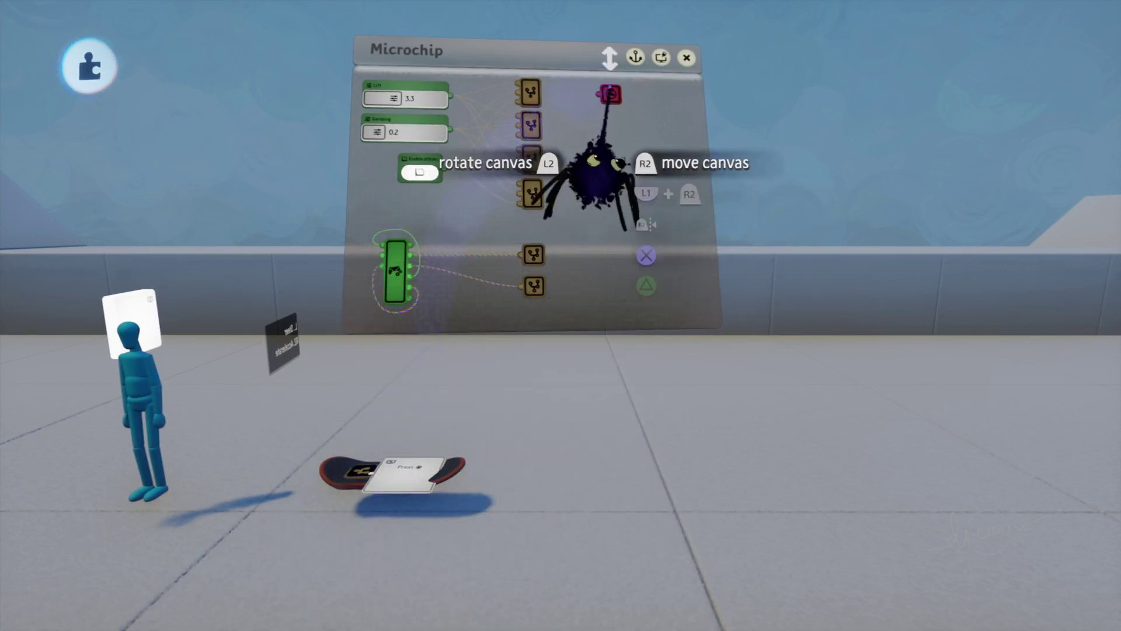
left_click(609, 89)
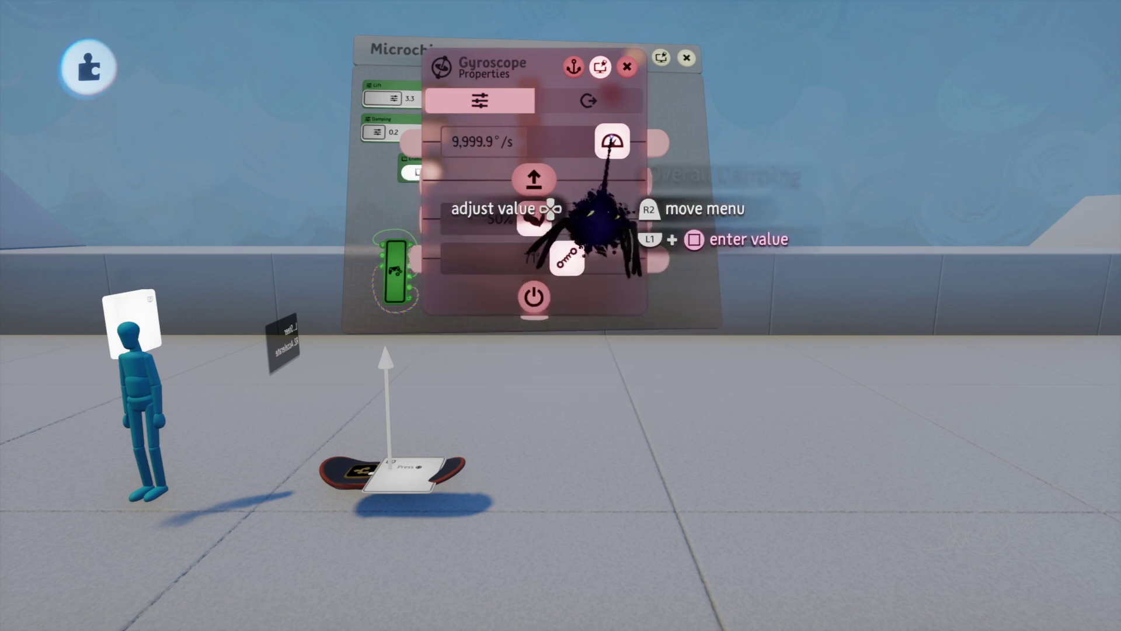
left_click(627, 67)
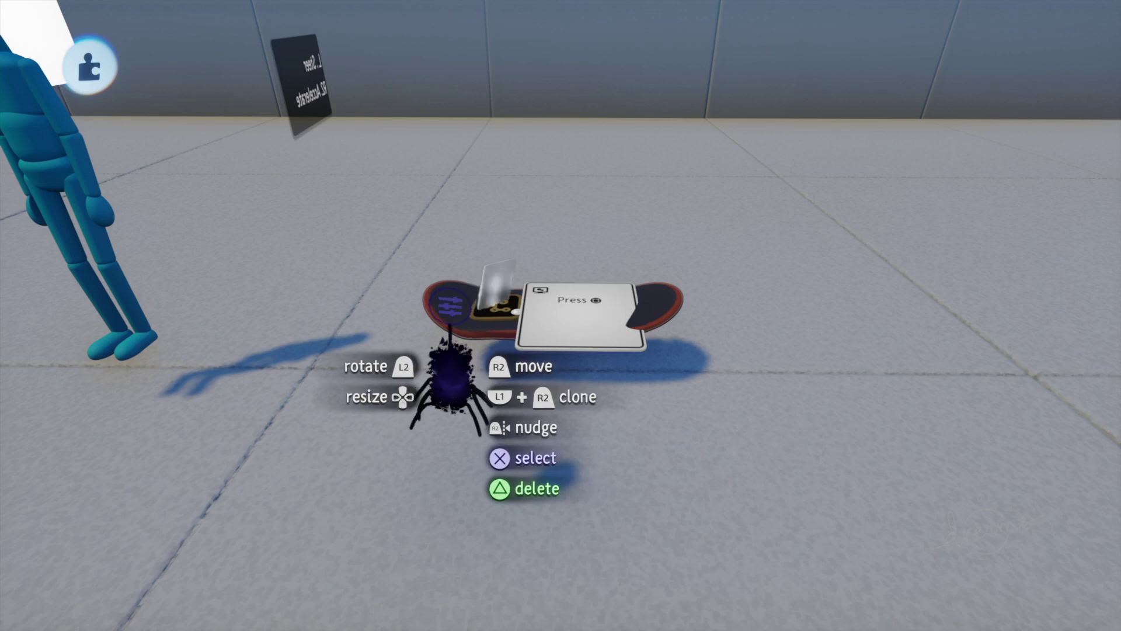
- Inspect the hoverboard group's properties and check the Labels & Ownership settings of the board sculpture inside it
left_click(449, 303)
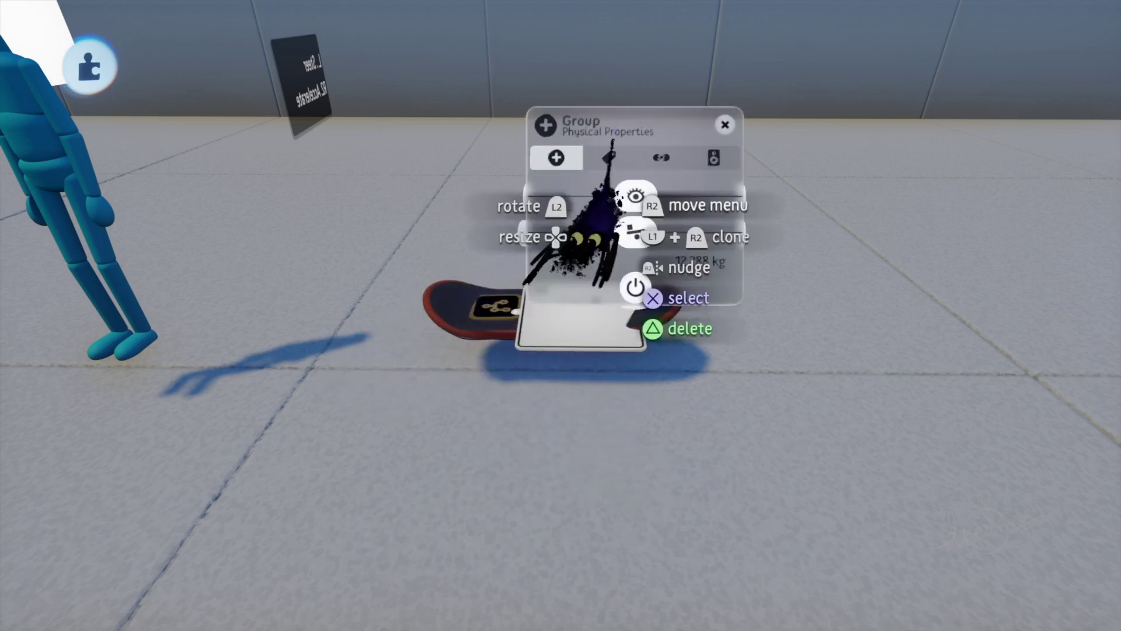
left_click(724, 120)
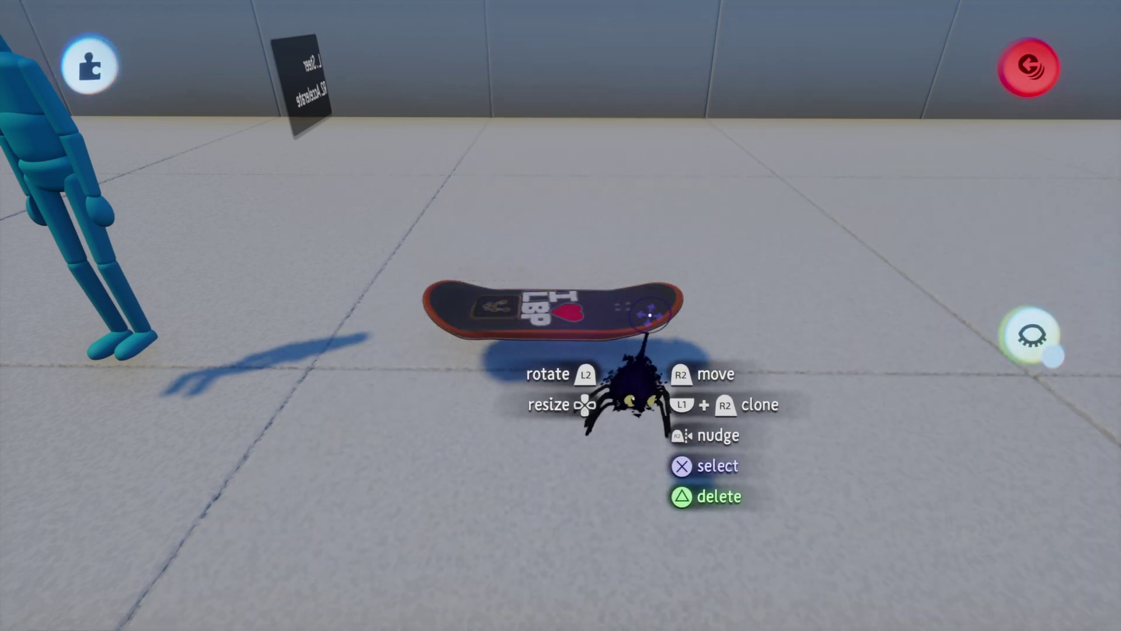
left_click(546, 97)
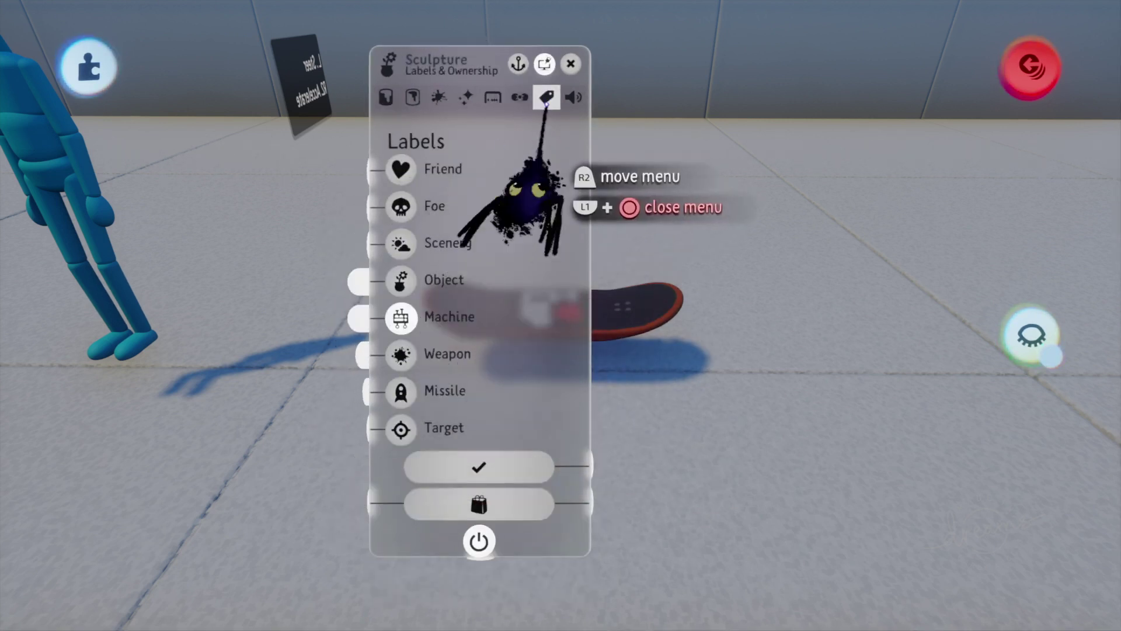
key("Escape")
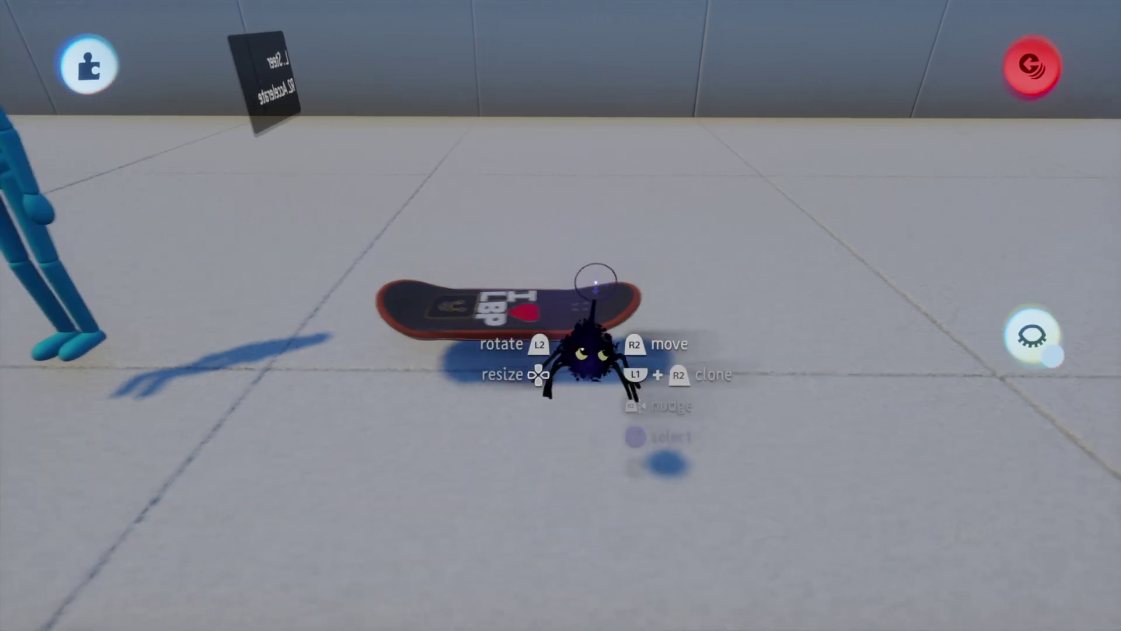
left_click(1030, 69)
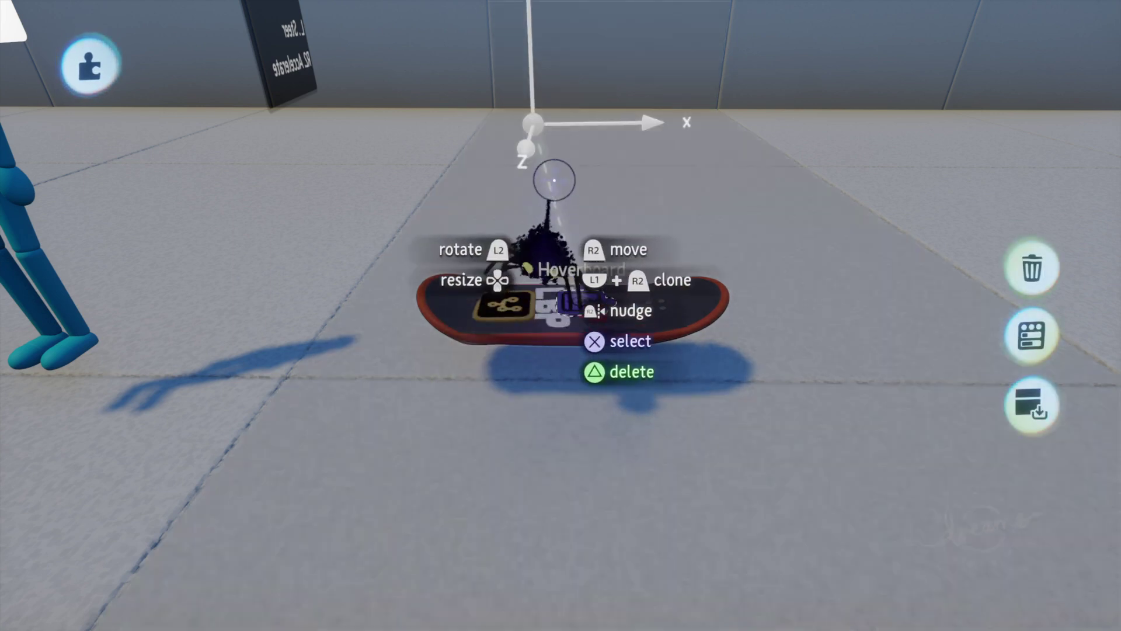
- Examine the Hoverboard tag placed on the skateboard deck and its orientation
left_click(581, 302)
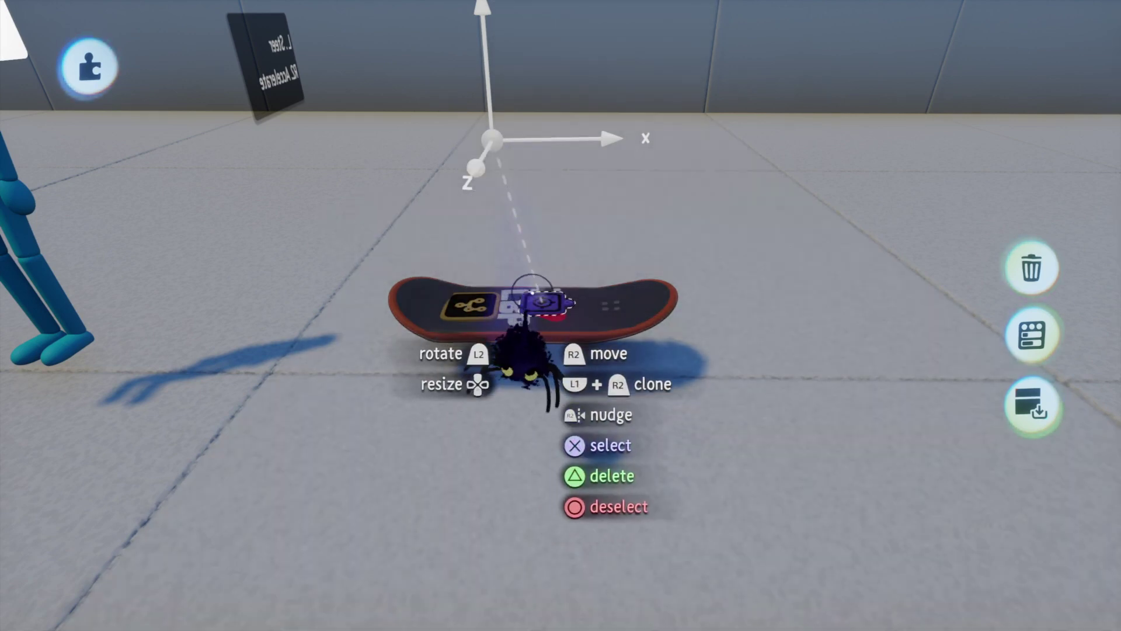
key("Escape")
key("Delete")
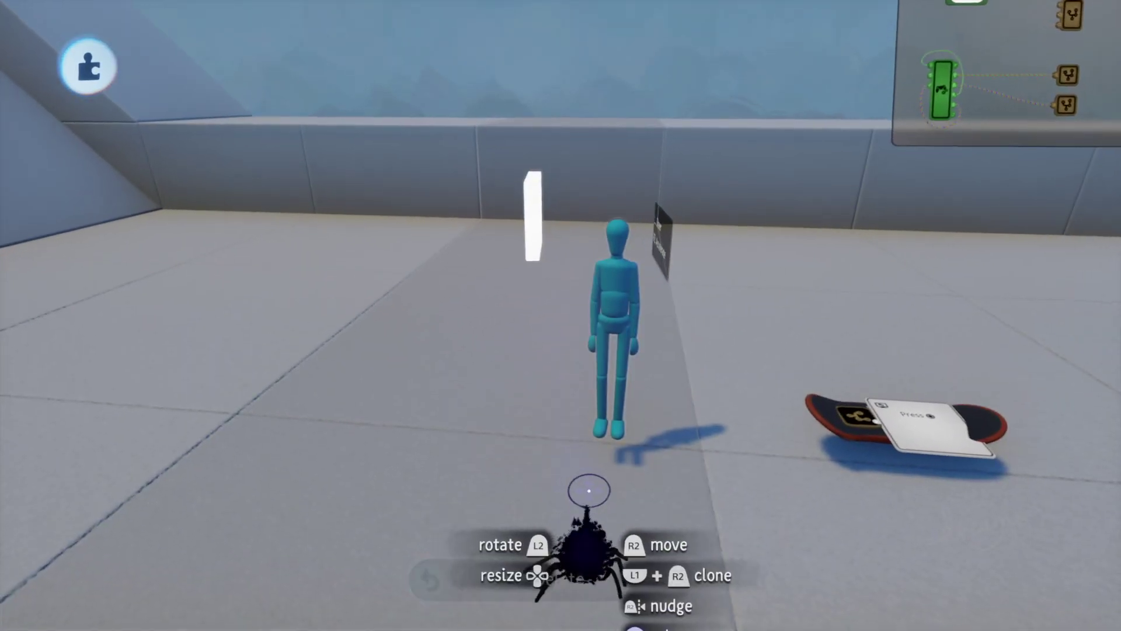
- Enter the puppet's controller logic and review the trigger zone's Things to Detect and Detect Labels settings
left_click(592, 319)
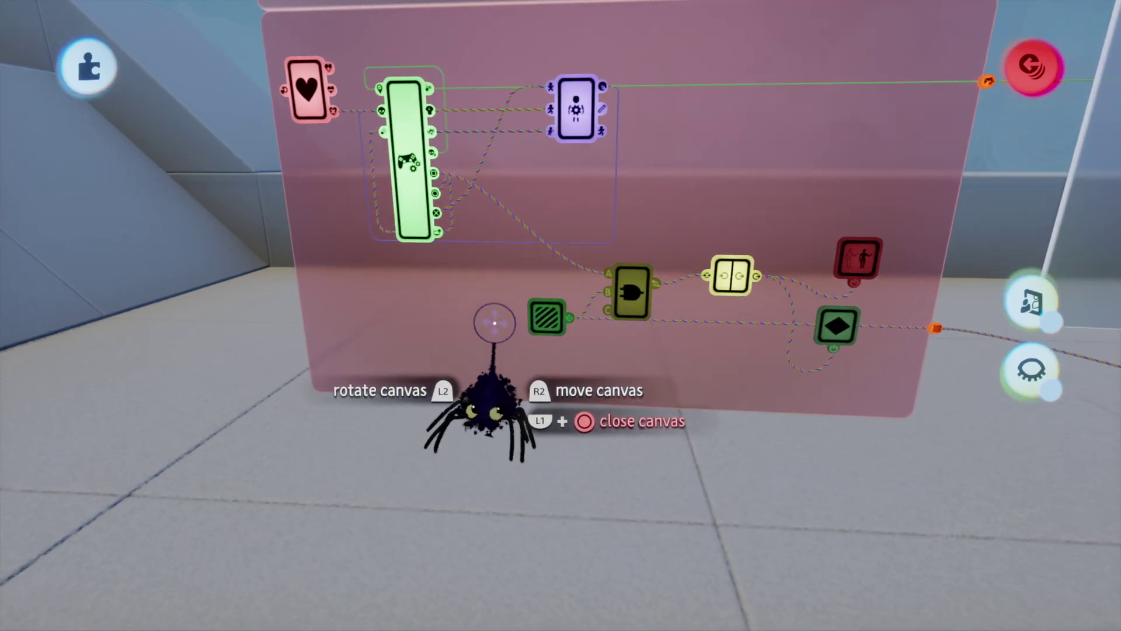
left_click(519, 317)
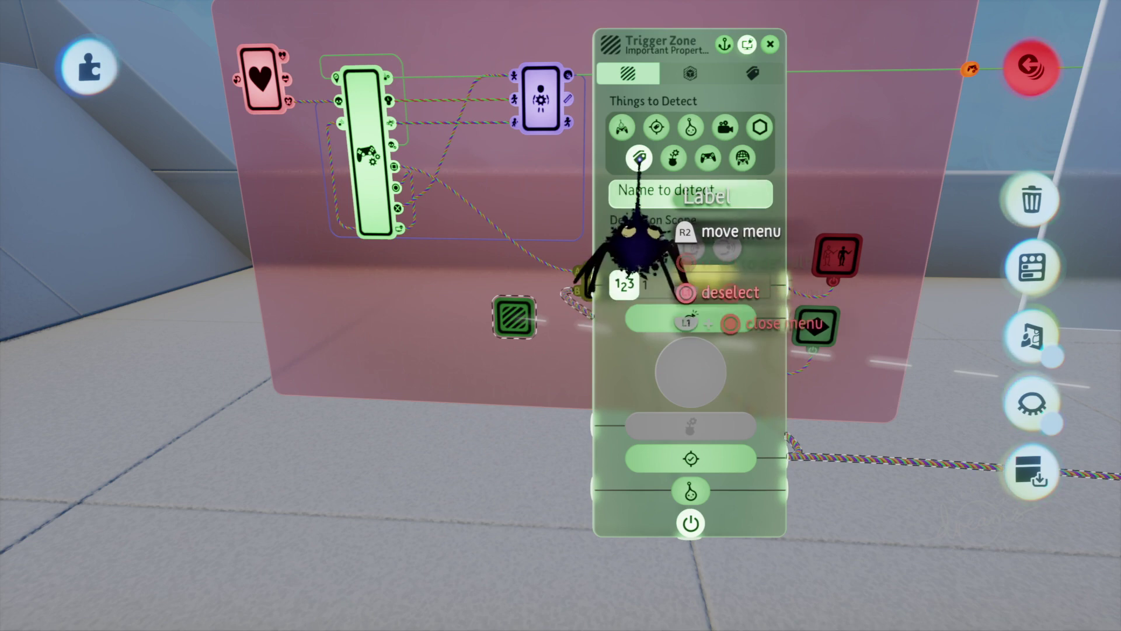
mouse_move(639, 158)
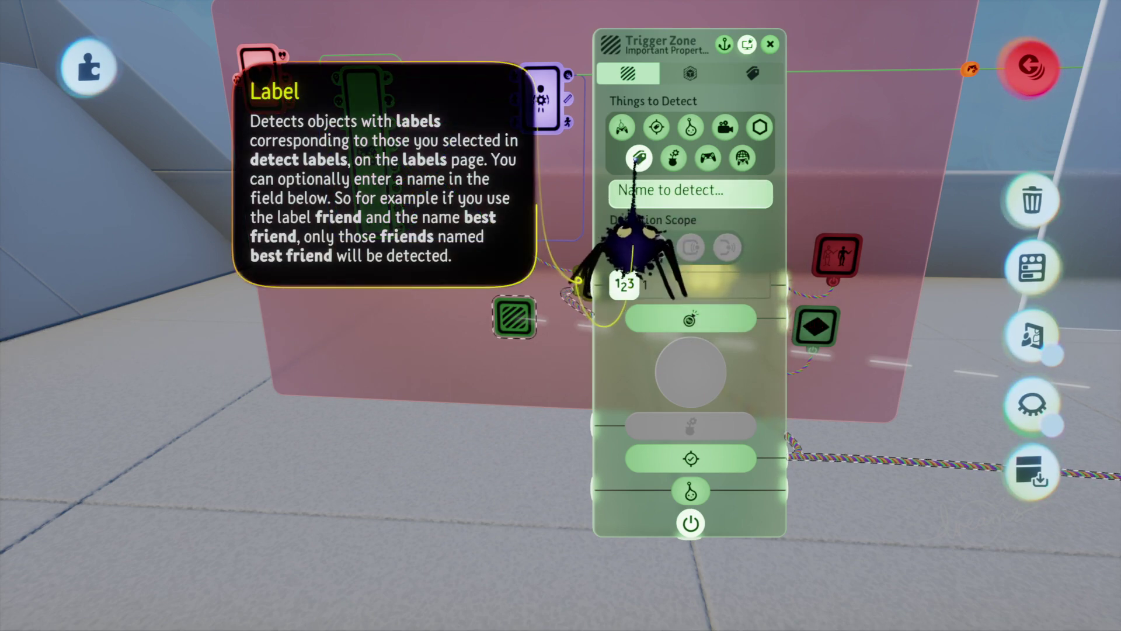
left_click(753, 73)
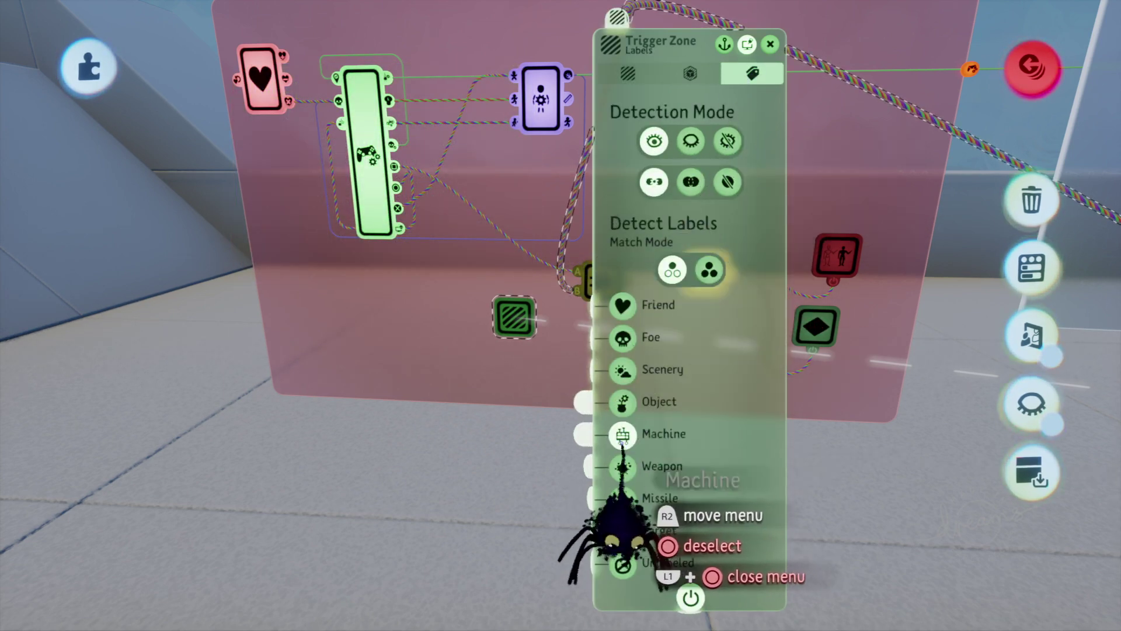
left_click(770, 44)
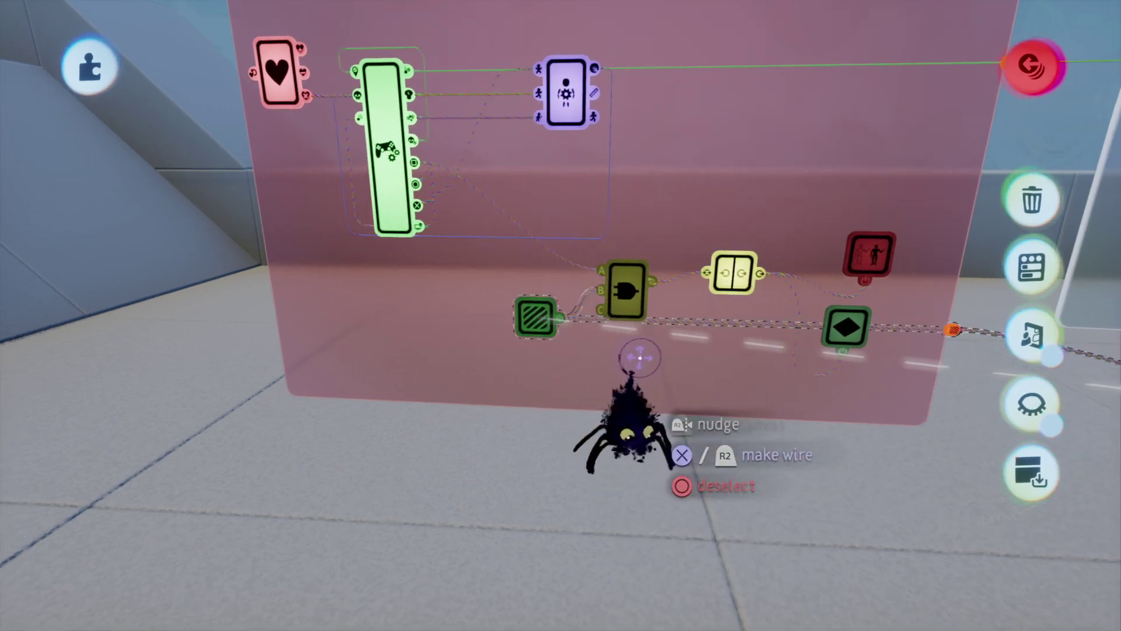
- Review the Edge Mode of the signal manipulator that follows the AND gate in the controller logic
scroll(641, 358, "up", 2)
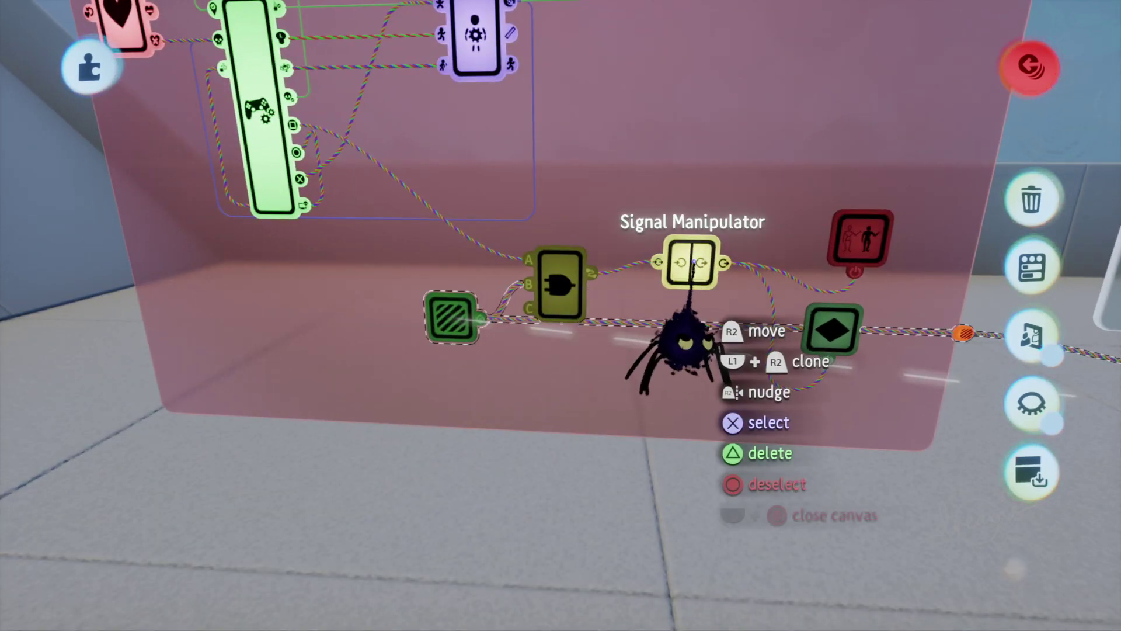
middle_click_drag(671, 453, 625, 270)
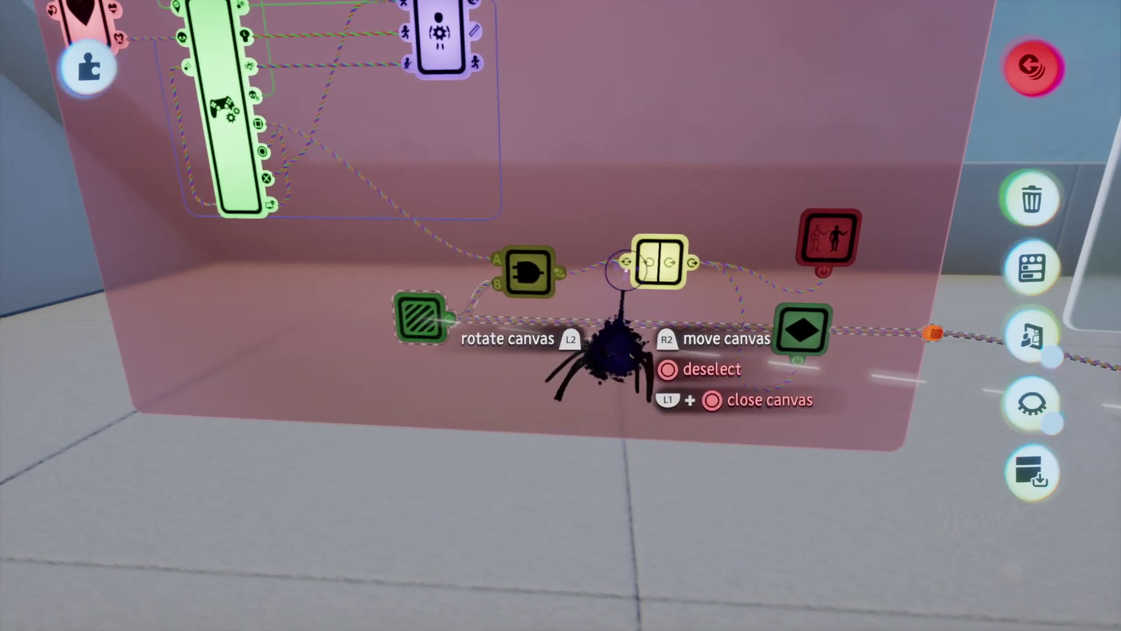
left_click(659, 266)
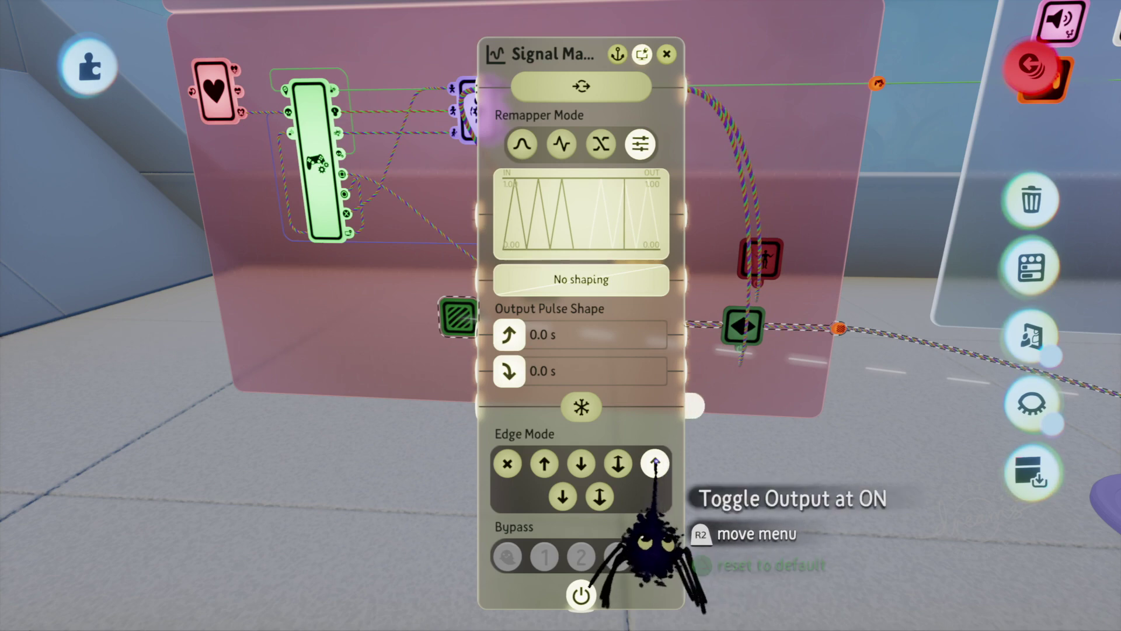
left_click(666, 54)
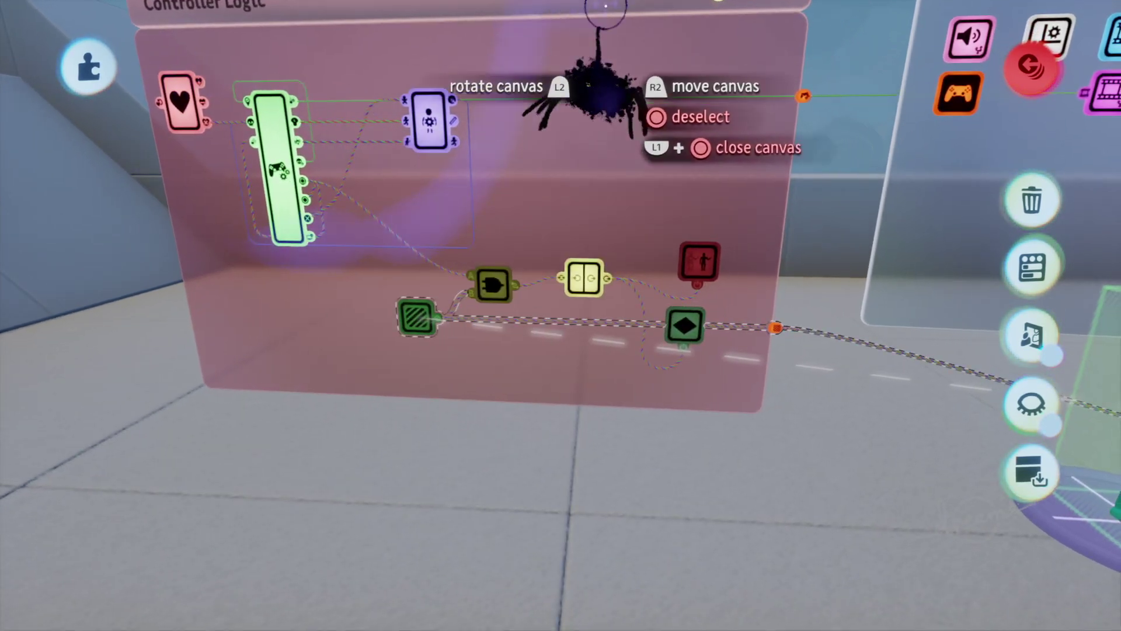
- Examine the wiring from the trigger zone and AND gate through the signal manipulator to the teleporter and keyframe
scroll(456, 263, "up", 4)
scroll(530, 129, "down", 2)
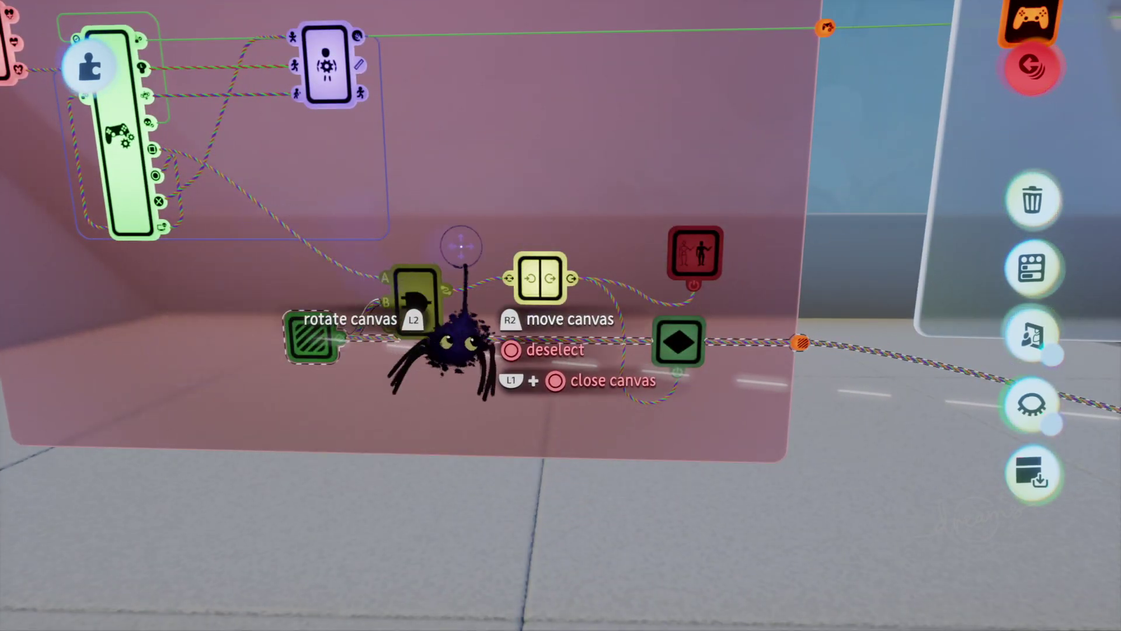
scroll(553, 187, "down", 2)
scroll(551, 200, "up", 2)
scroll(614, 69, "down", 1)
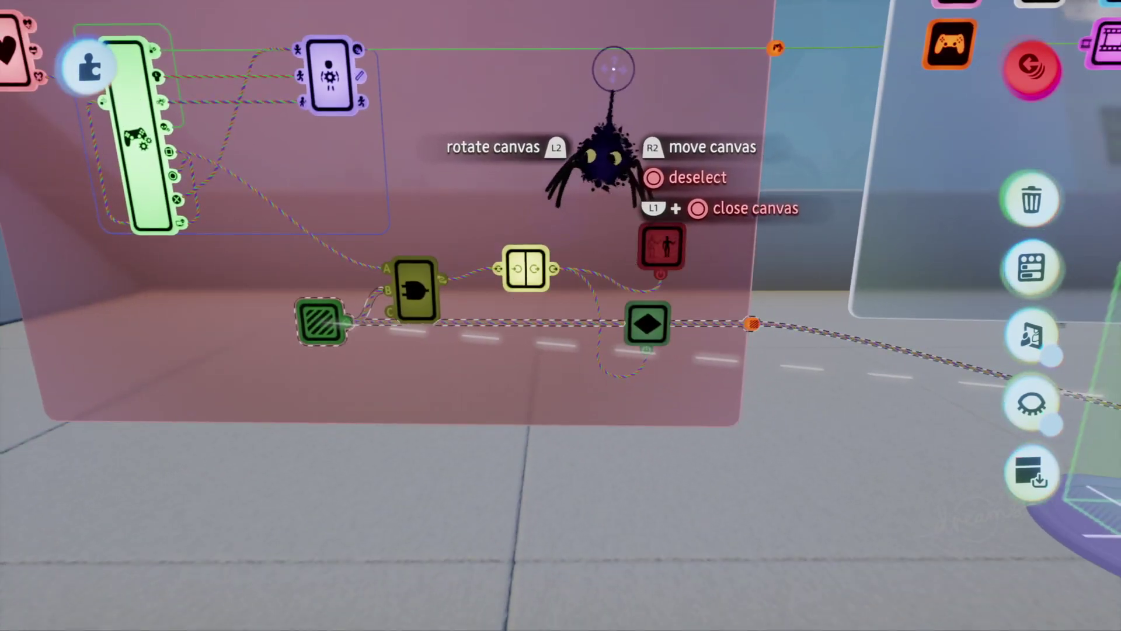
scroll(555, 431, "up", 2)
scroll(535, 340, "down", 3)
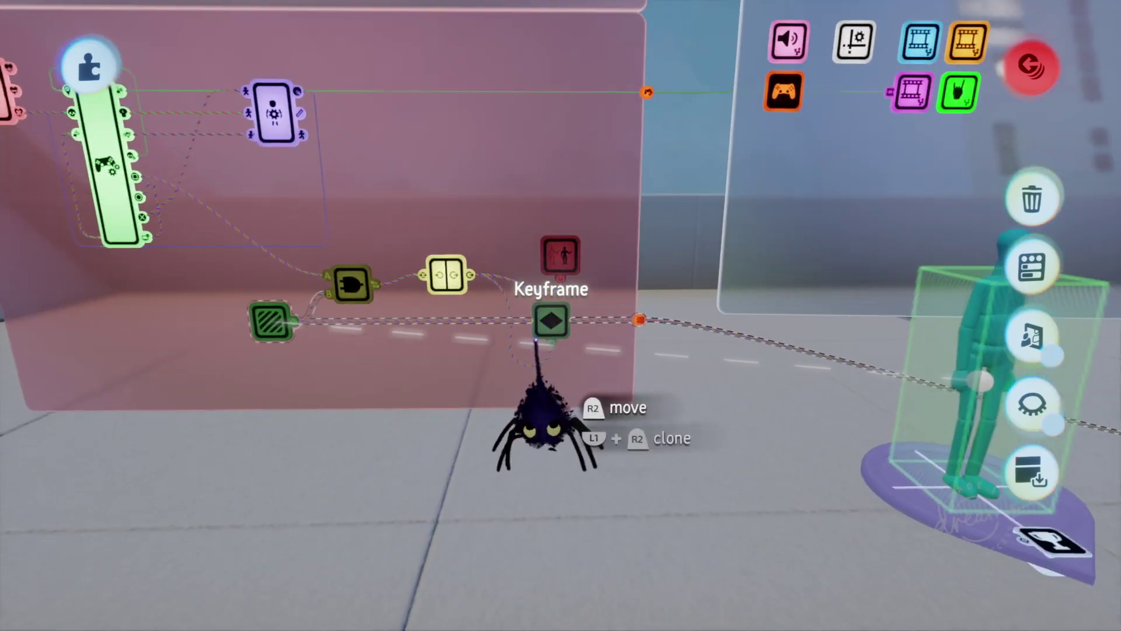
scroll(536, 340, "up", 2)
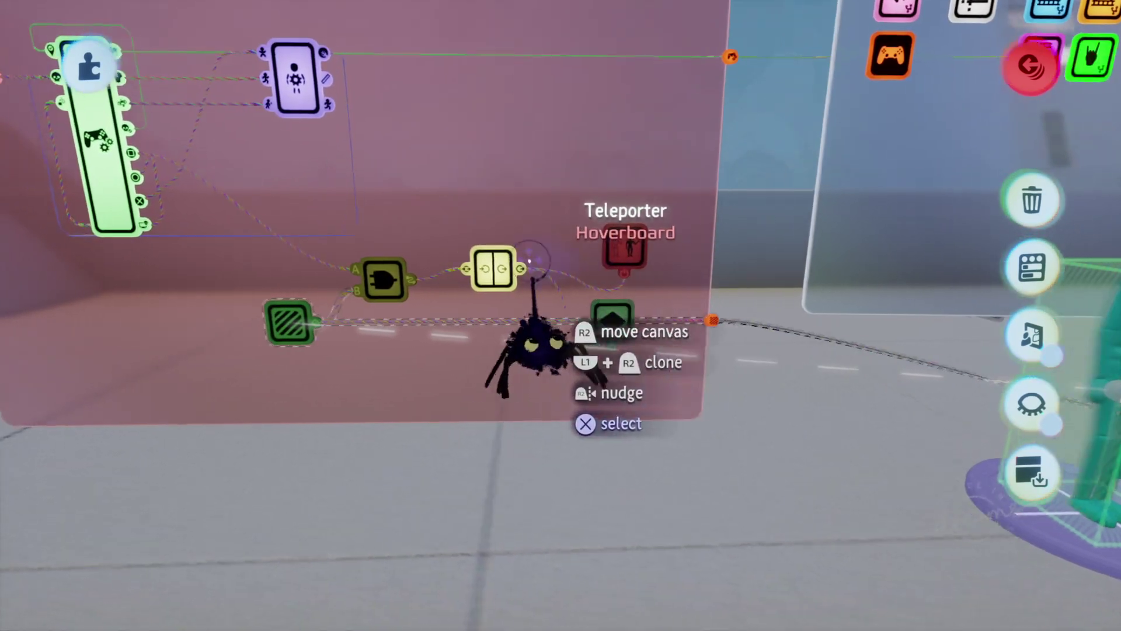
- Check the teleporter's target name and matching options, and inspect the keyframe below it in the controller logic
left_click(635, 320)
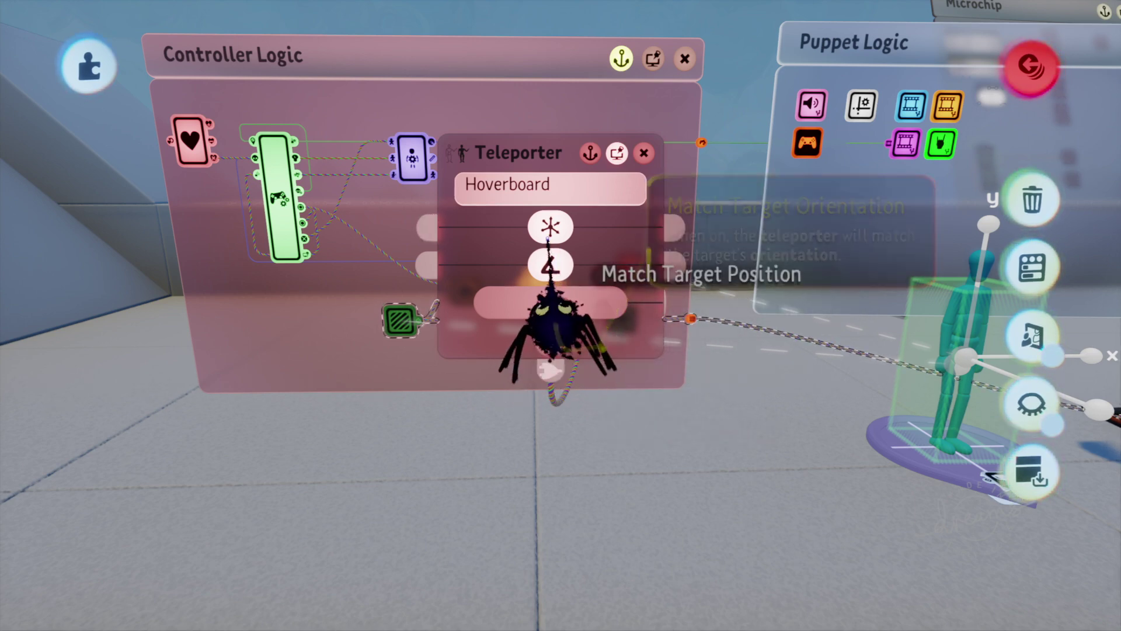
left_click(644, 153)
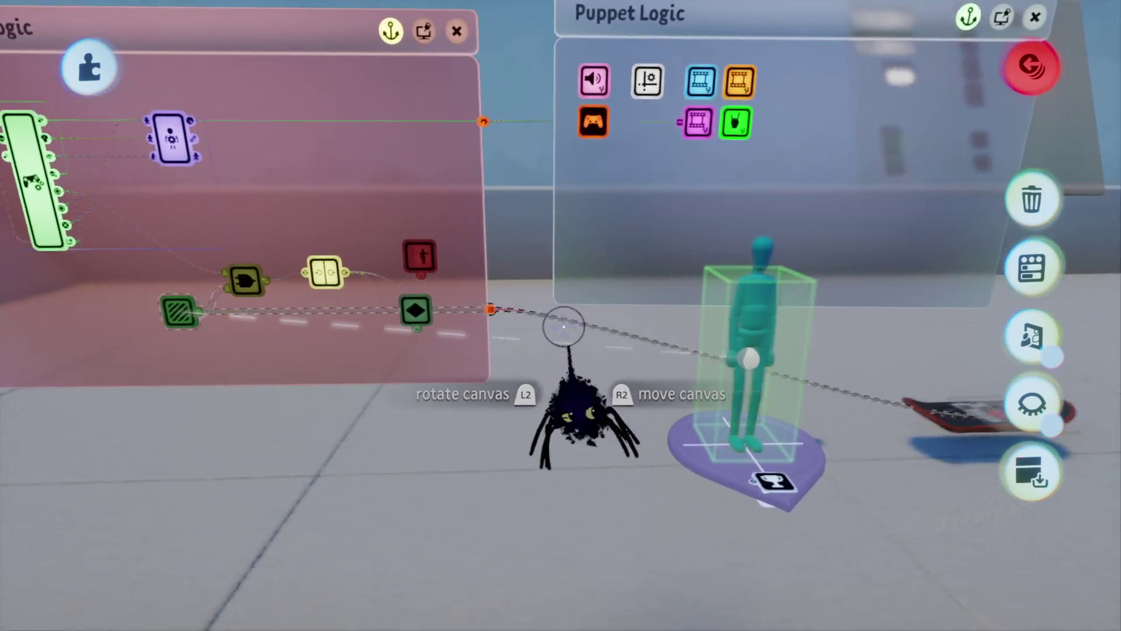
scroll(492, 316, "up", 3)
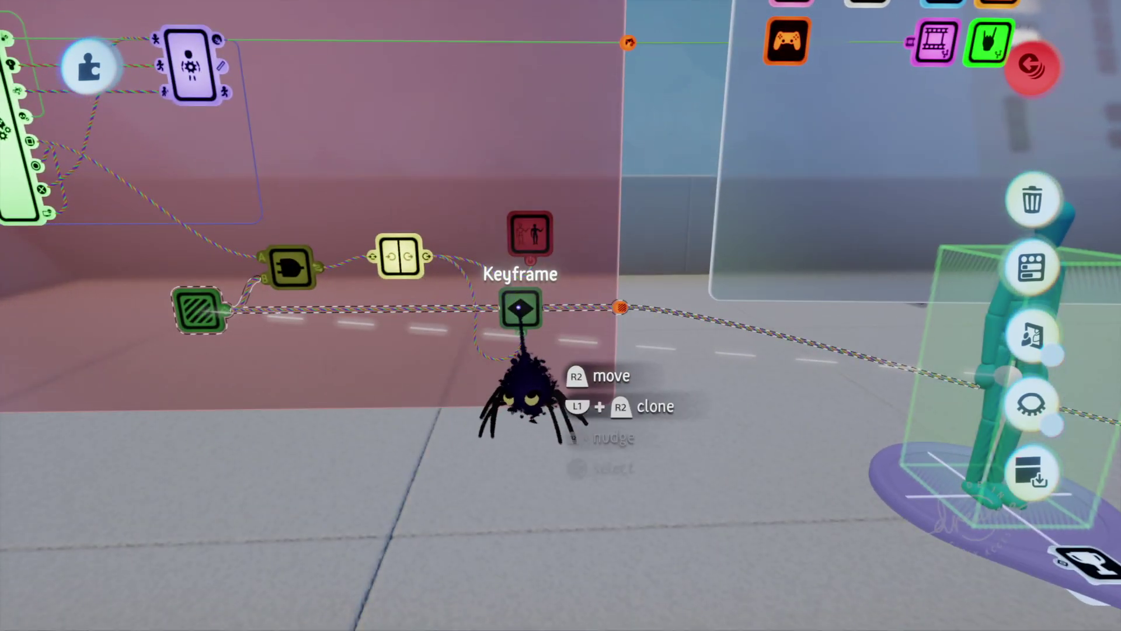
left_click(520, 308)
scroll(543, 350, "down", 3)
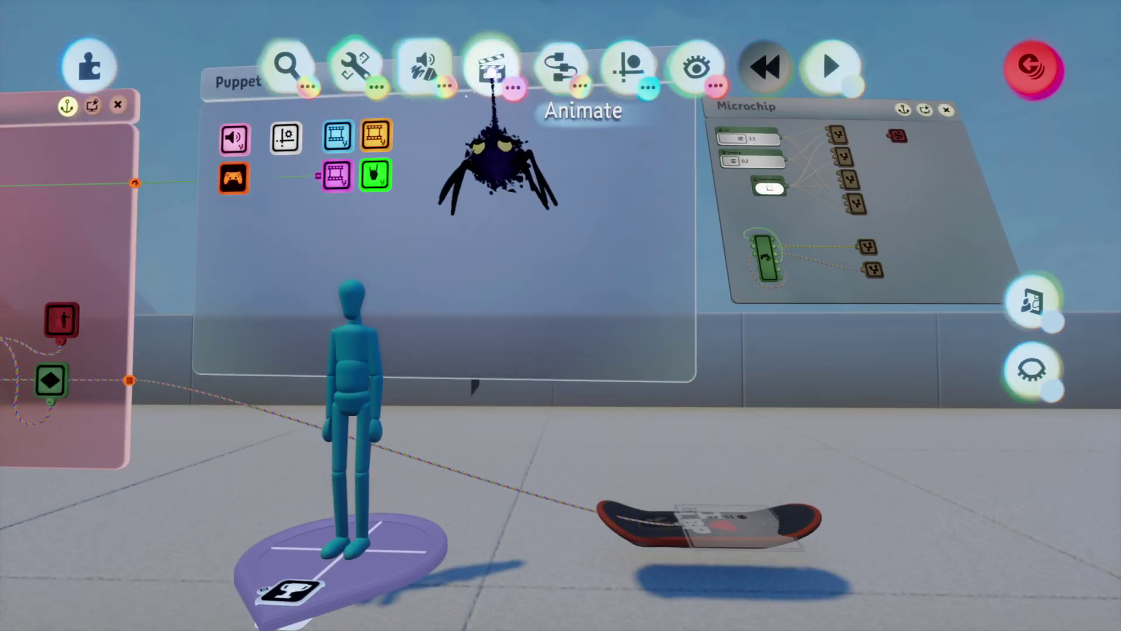
left_click(552, 87)
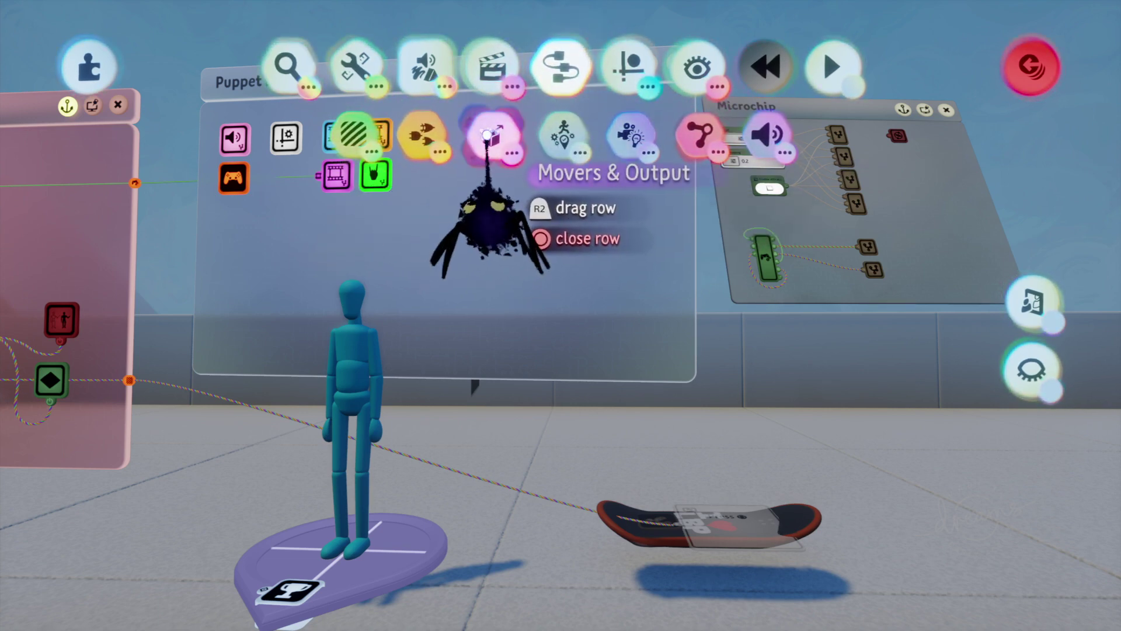
left_click(493, 139)
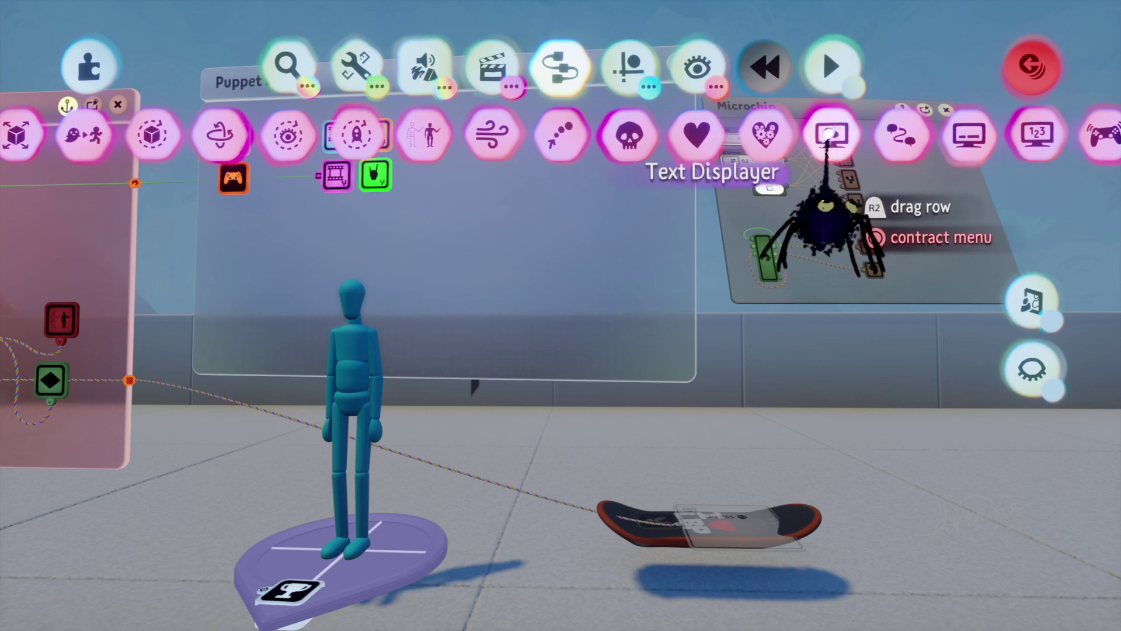
left_click(834, 134)
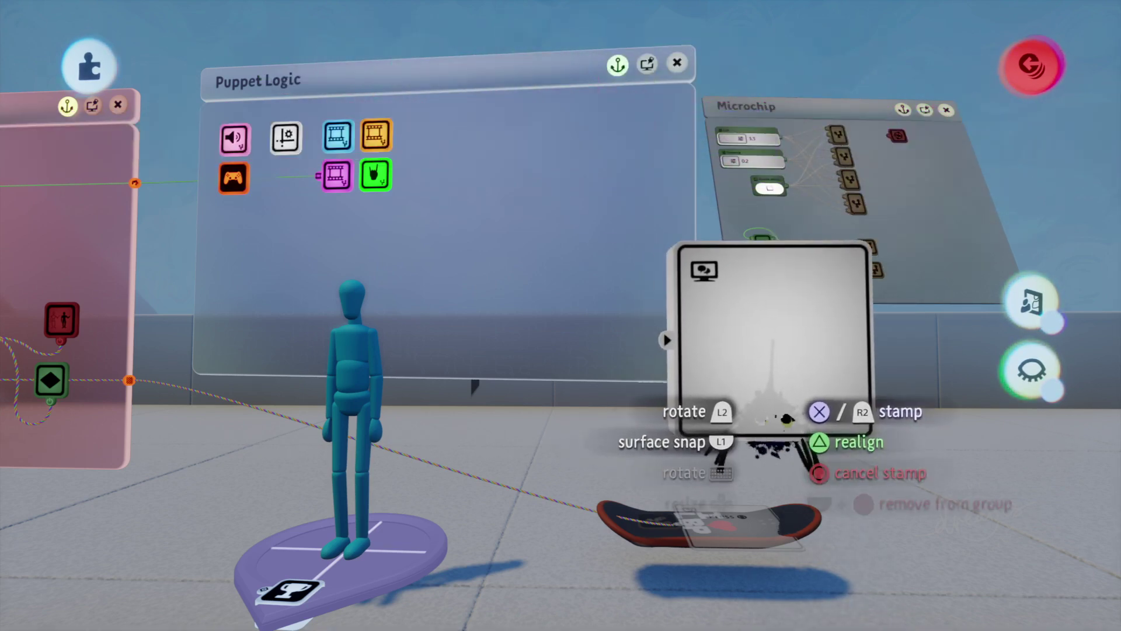
key("Escape")
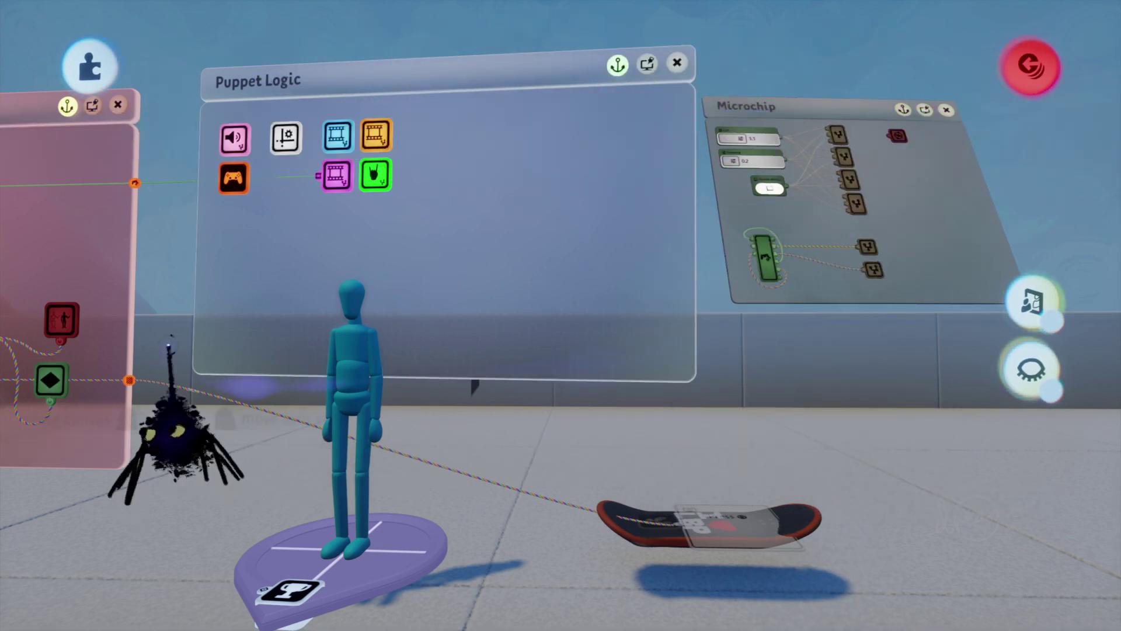
- Select the keyframe in the controller logic and examine its effect on the puppet and its link to the hoverboard
middle_click_drag(491, 447, 441, 319)
middle_click_drag(459, 356, 570, 377)
left_click(501, 350)
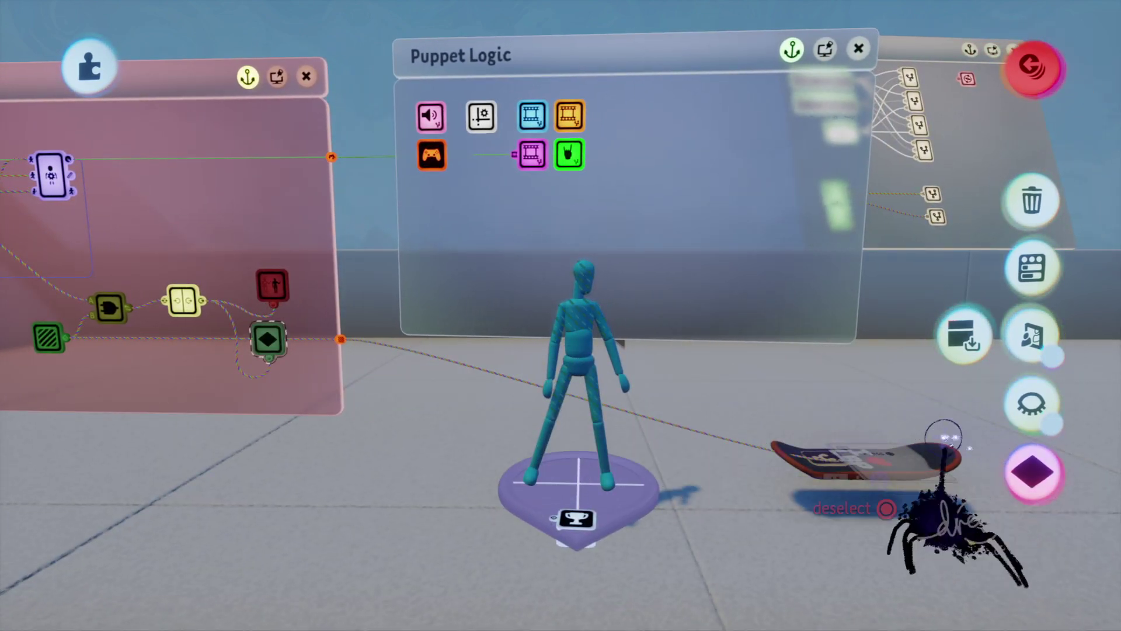
middle_click_drag(943, 437, 347, 351)
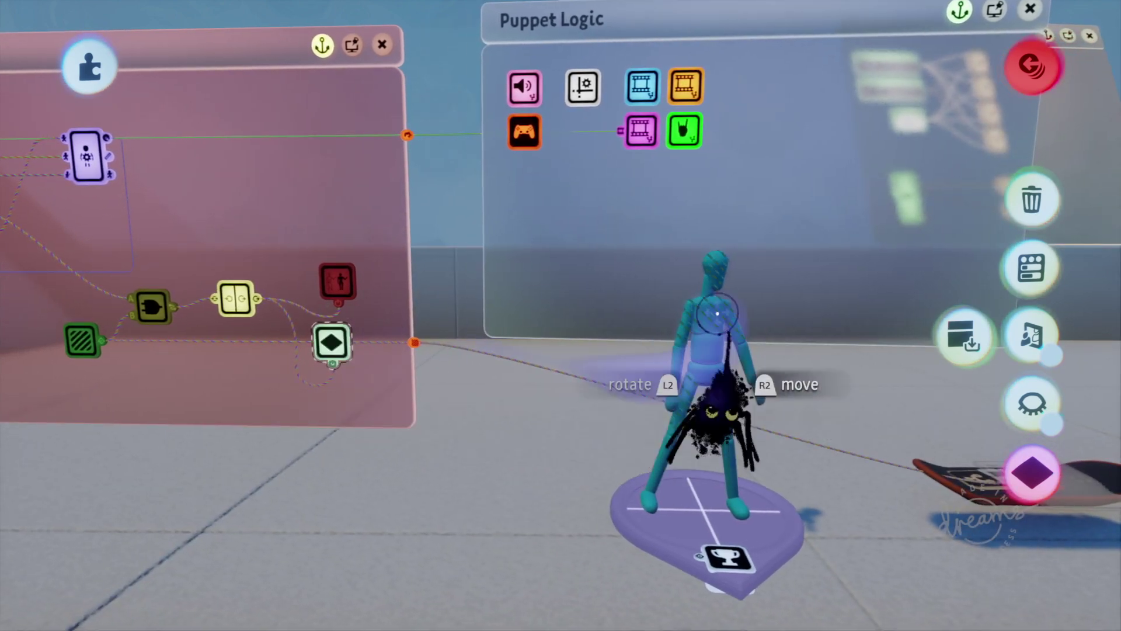
middle_click_drag(655, 374, 536, 358)
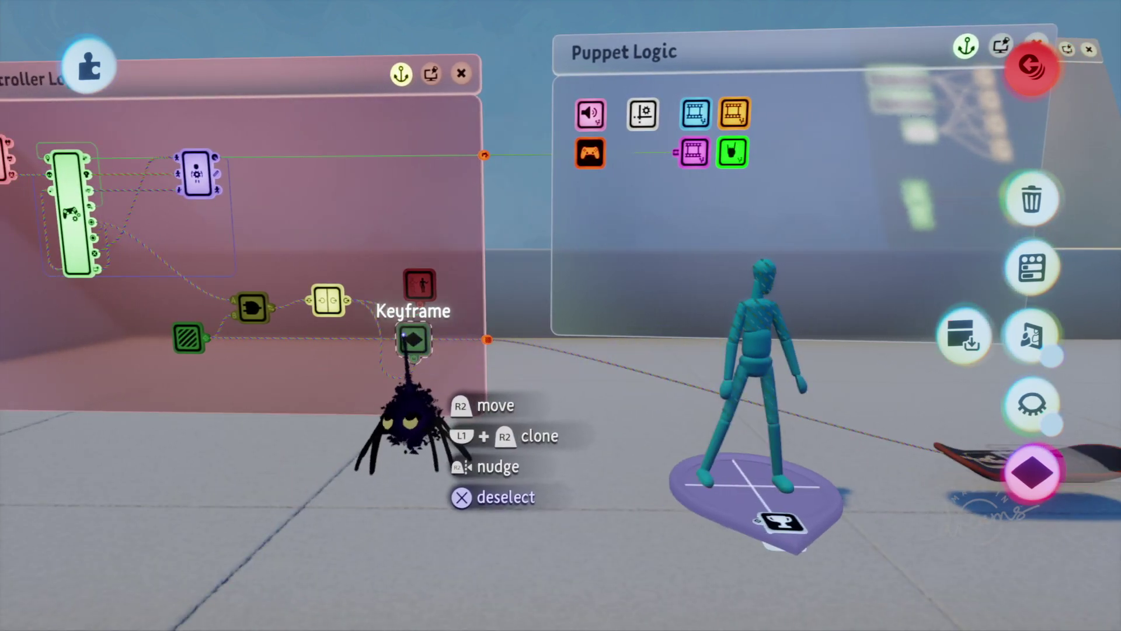
middle_click_drag(413, 347, 485, 275)
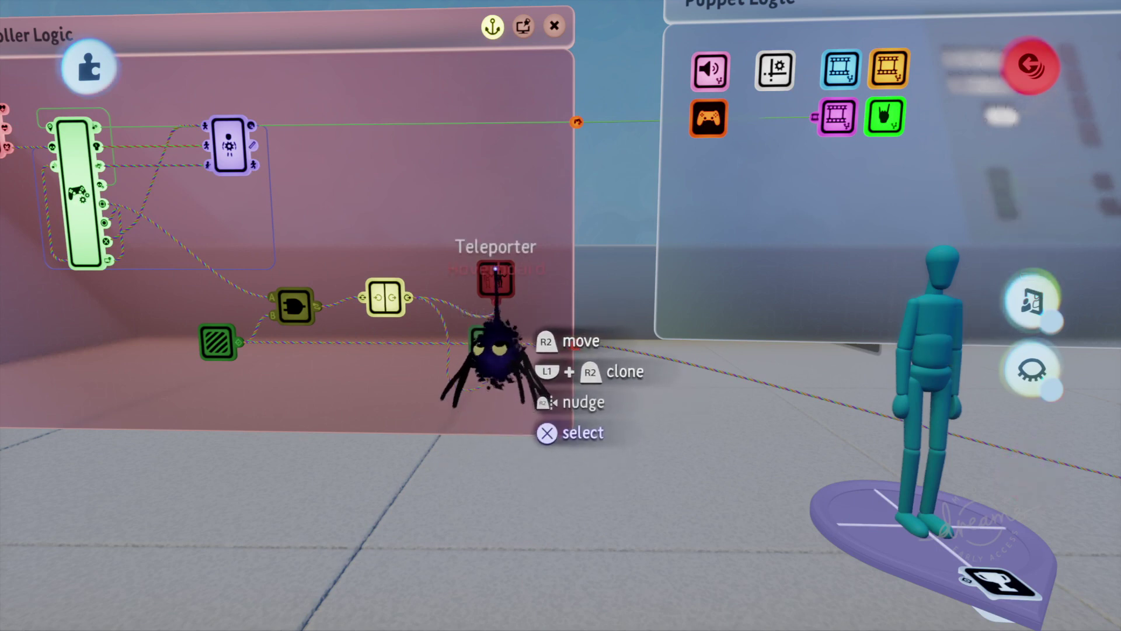
- Check the Hoverboard tag name in the teleporter's settings, close them and follow the reference to the board
middle_click_drag(505, 280, 753, 434)
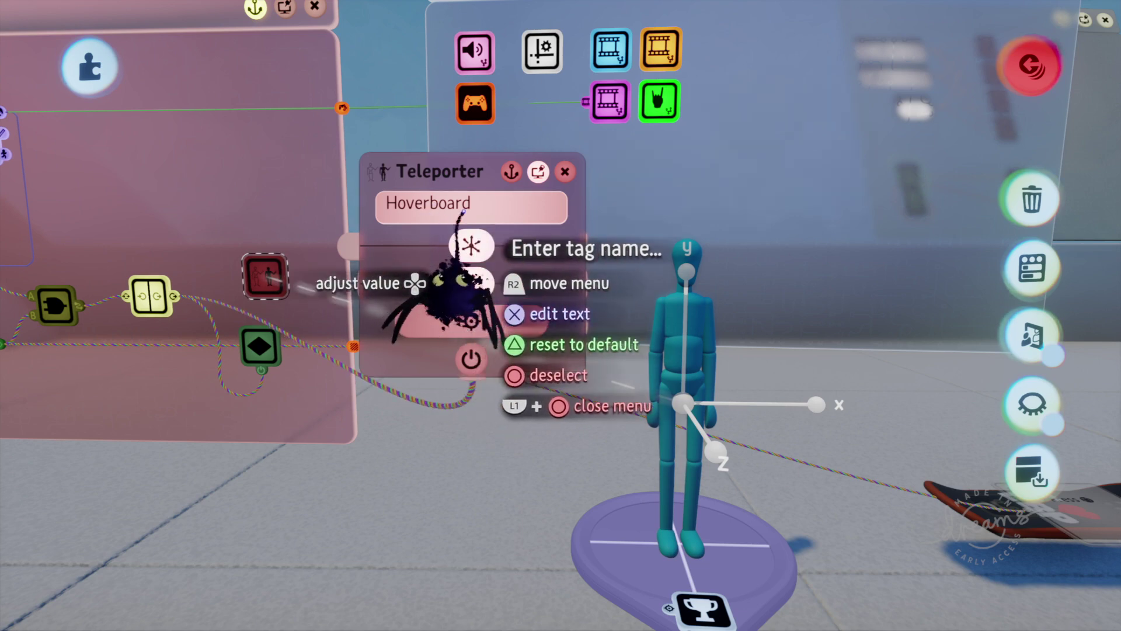
mouse_move(442, 210)
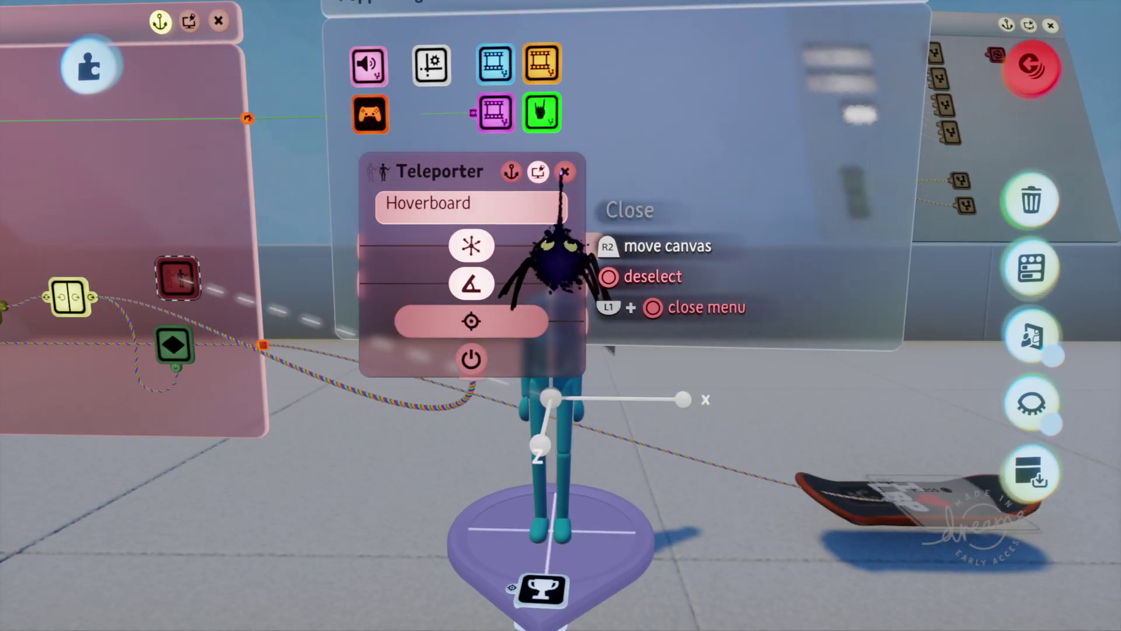
left_click(564, 173)
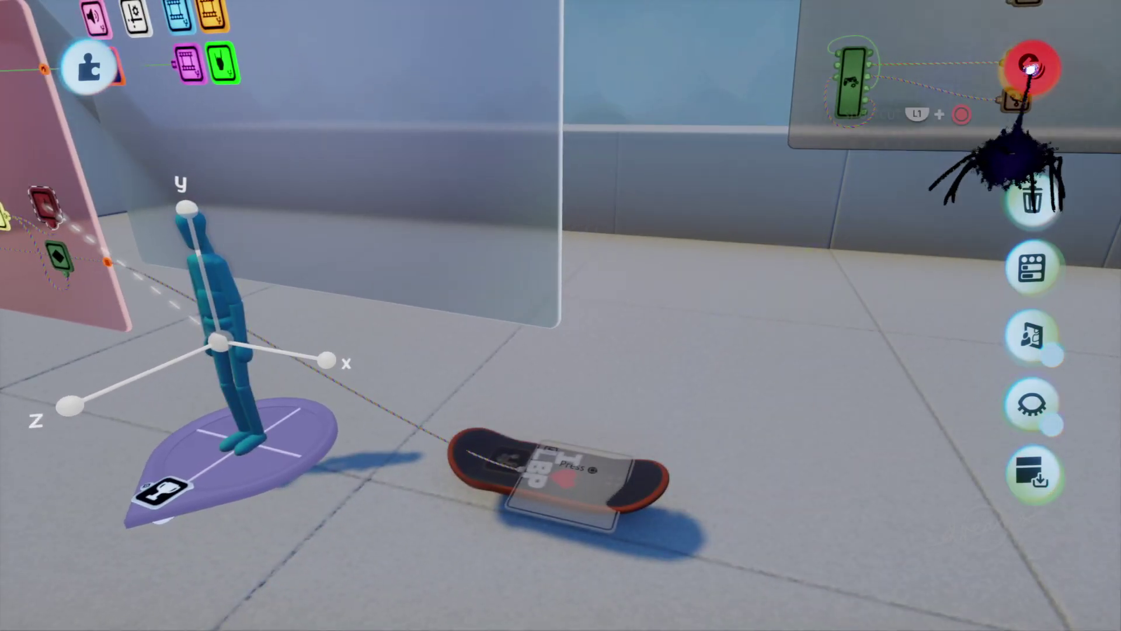
left_click(1030, 69)
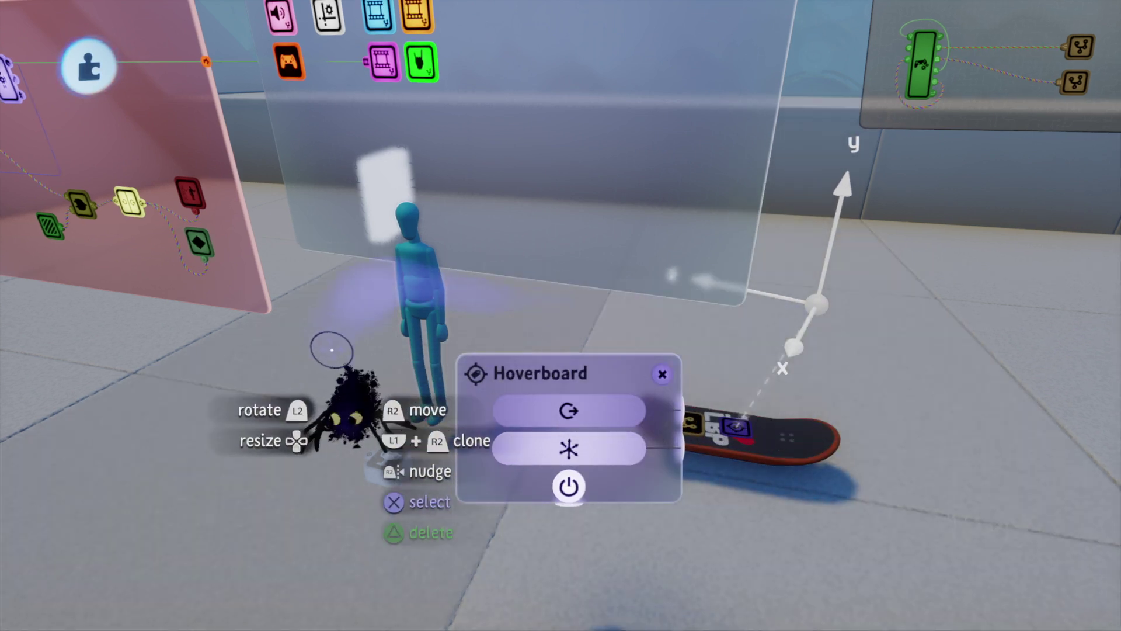
- Playtest the scene by walking the puppet over to the hoverboard, and return to edit mode
key("Escape")
left_click(319, 403)
key("Up")
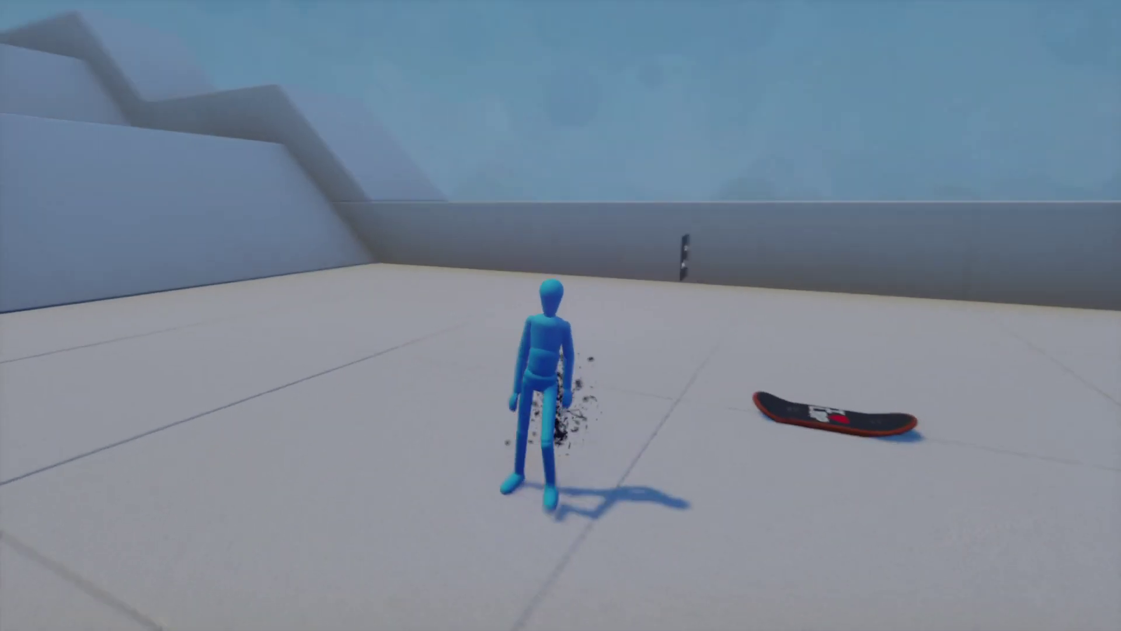
key("Up")
key("Left")
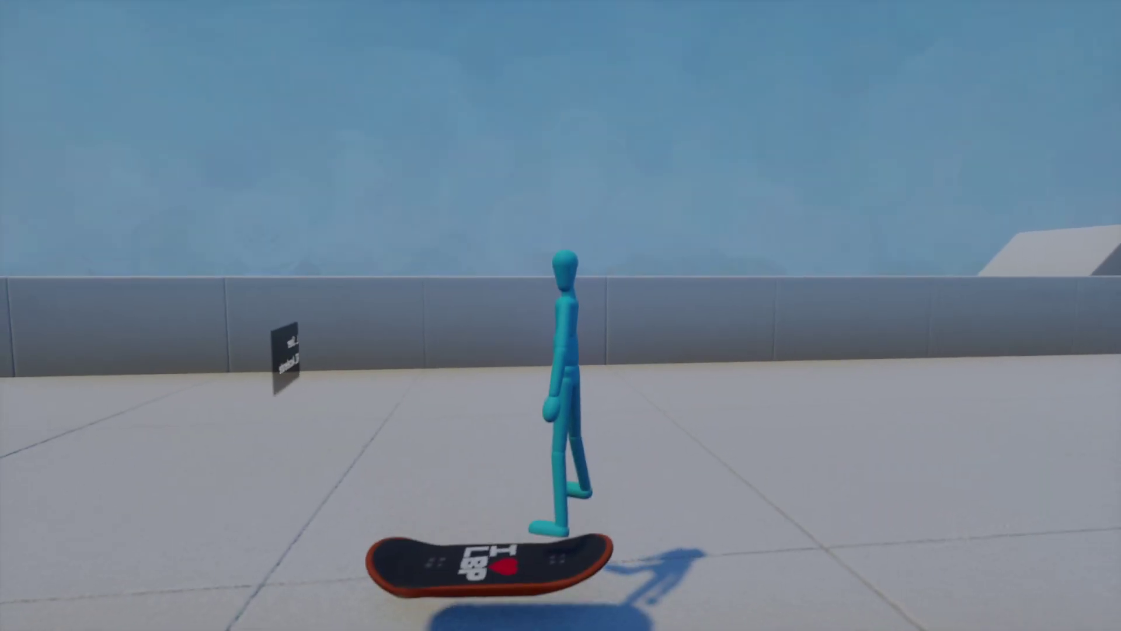
key("Escape")
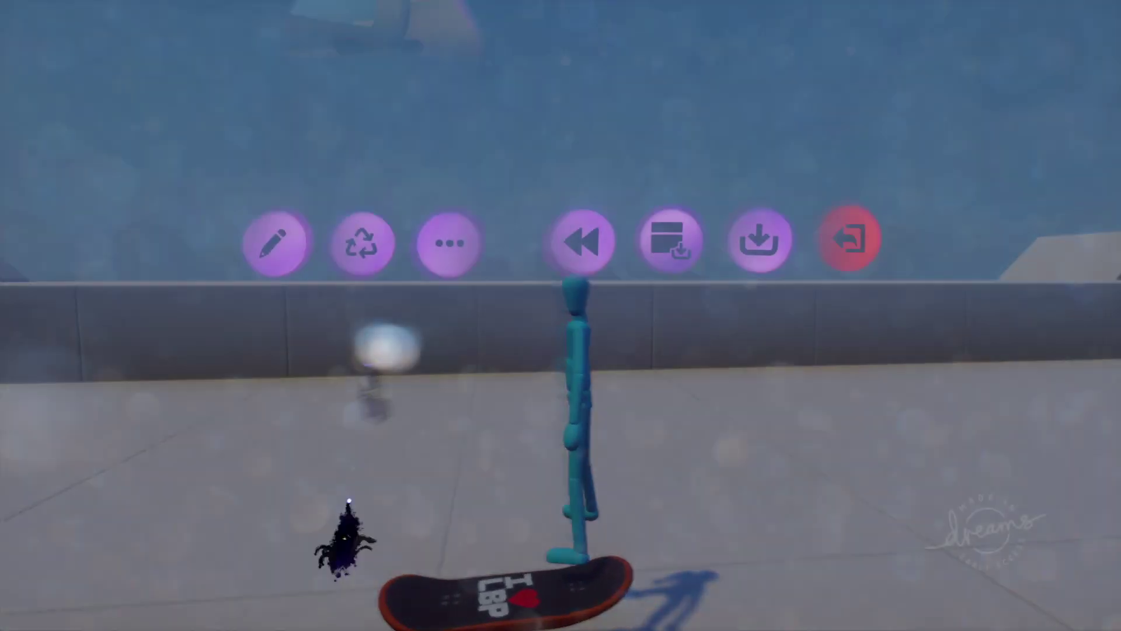
left_click(275, 442)
- Undo the recent changes, including the move of the tag's position gizmo on the hoverboard
key("ctrl+z")
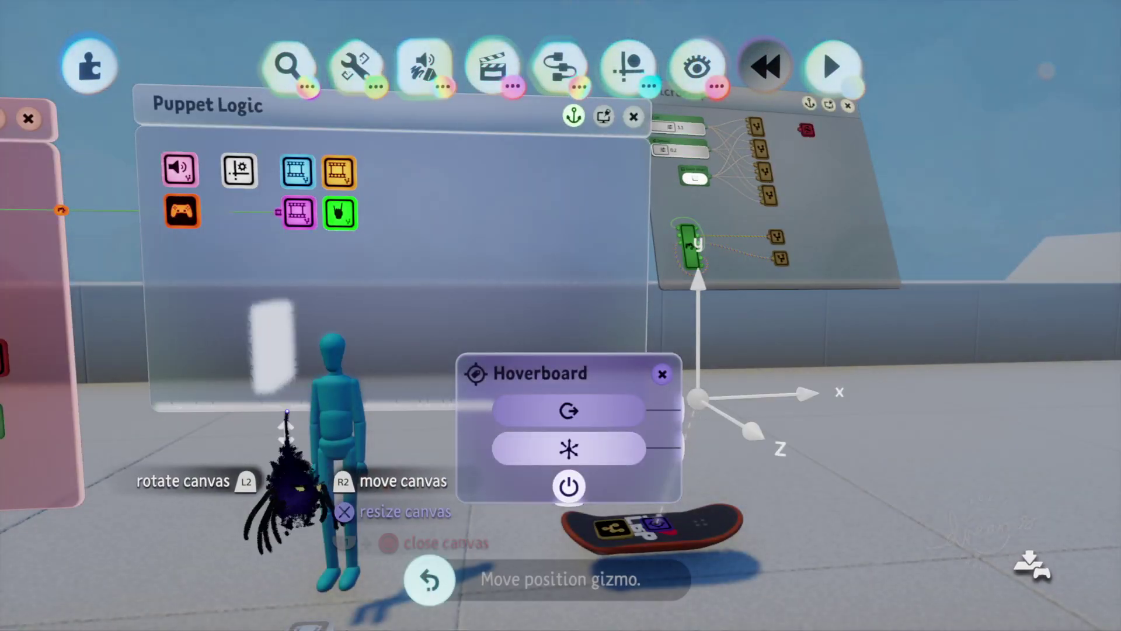
key("ctrl+z")
middle_click_drag(304, 403, 578, 380)
key("ctrl+z")
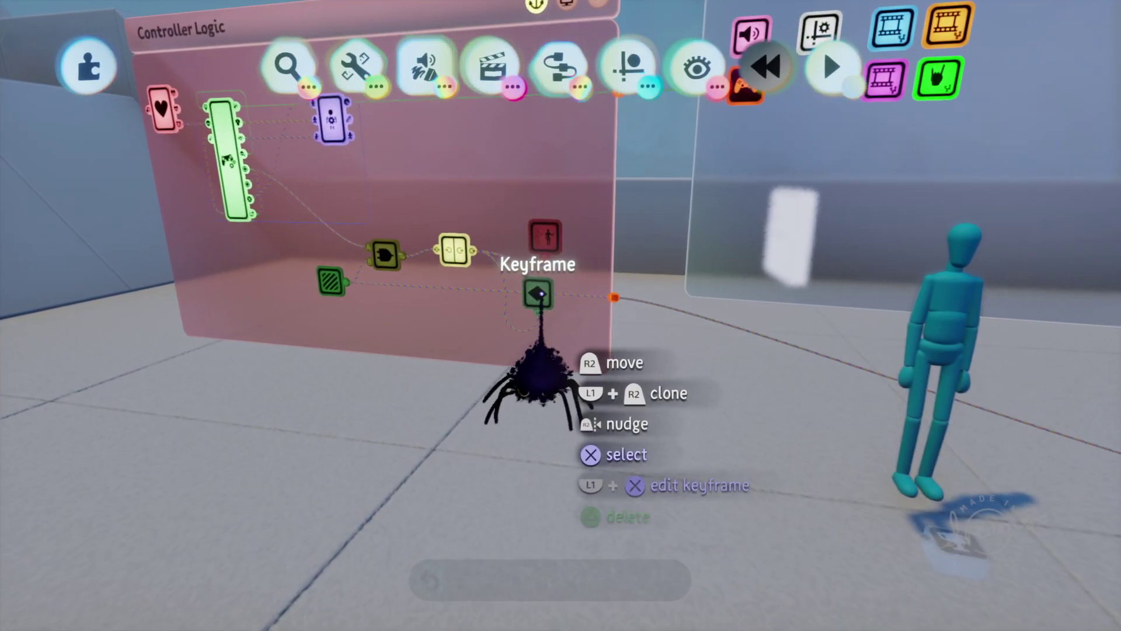
- Preview the controller logic's keyframe and inspect the animated puppet and hoverboard text
left_click(511, 298)
middle_click_drag(511, 298, 547, 307)
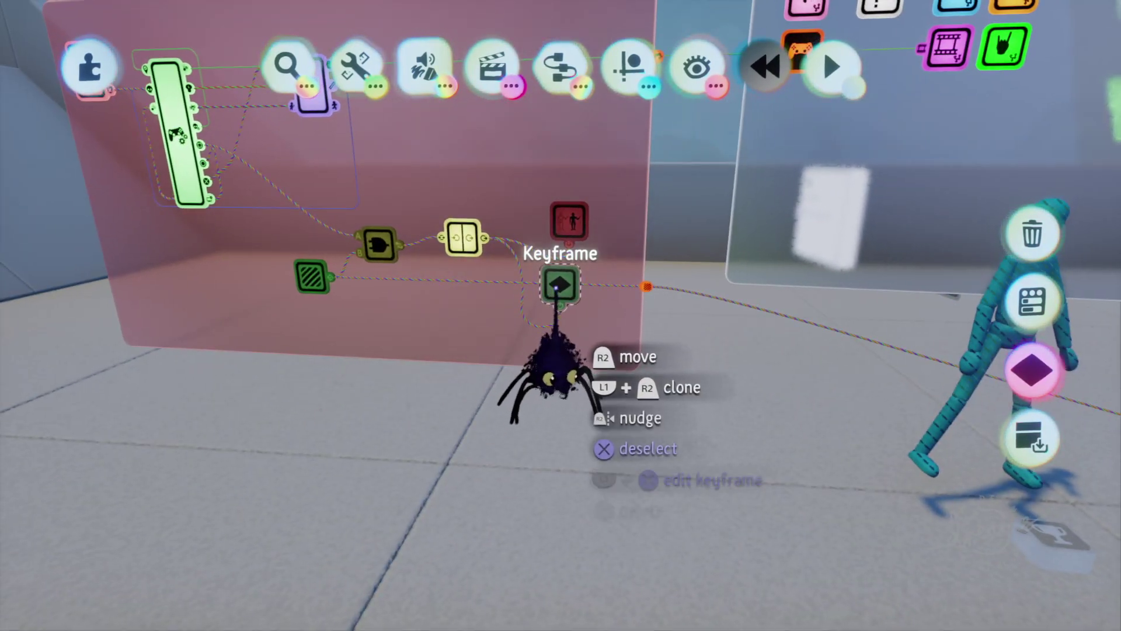
scroll(551, 285, "down", 2)
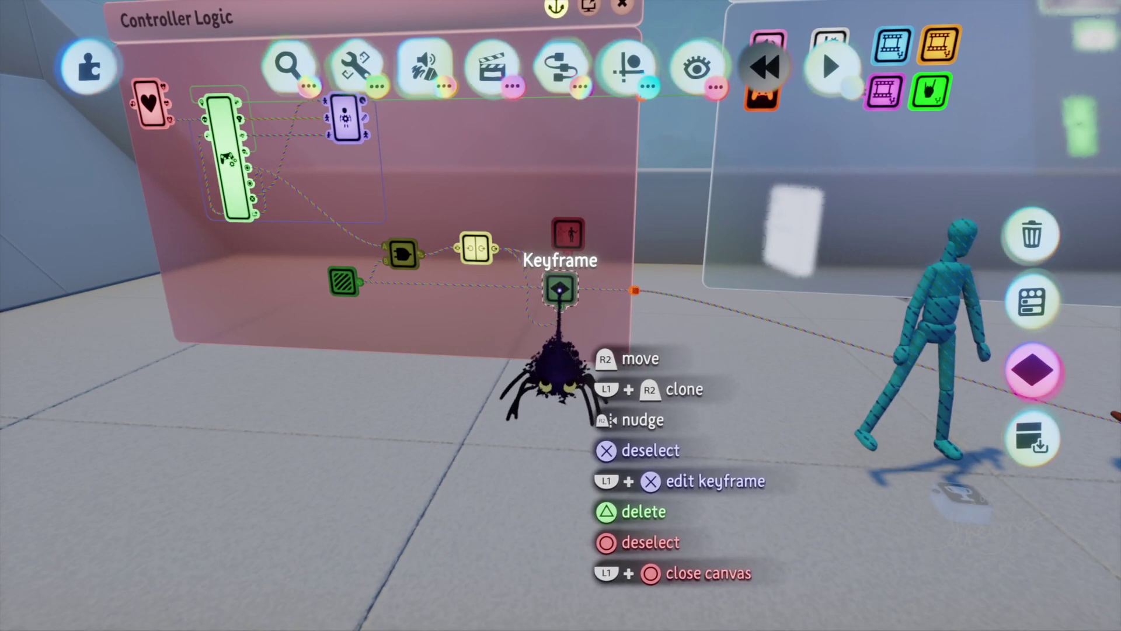
middle_click_drag(563, 291, 643, 305)
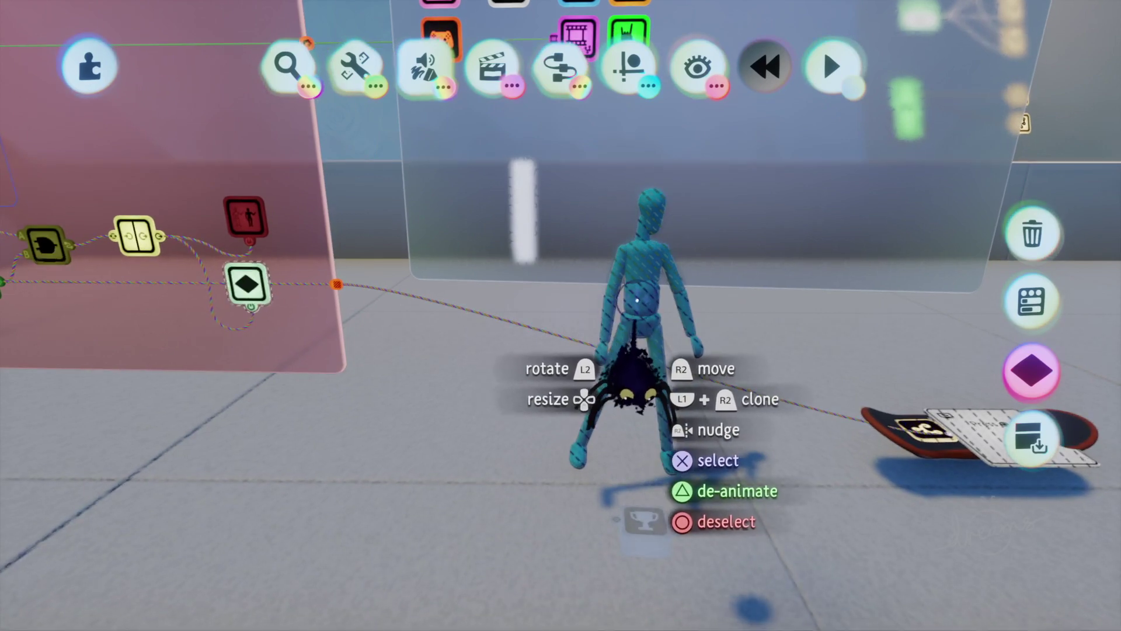
- Open the puppet's settings, enter keyframe editing and review the puppet's Physical Properties
left_click(641, 304)
left_click(639, 401)
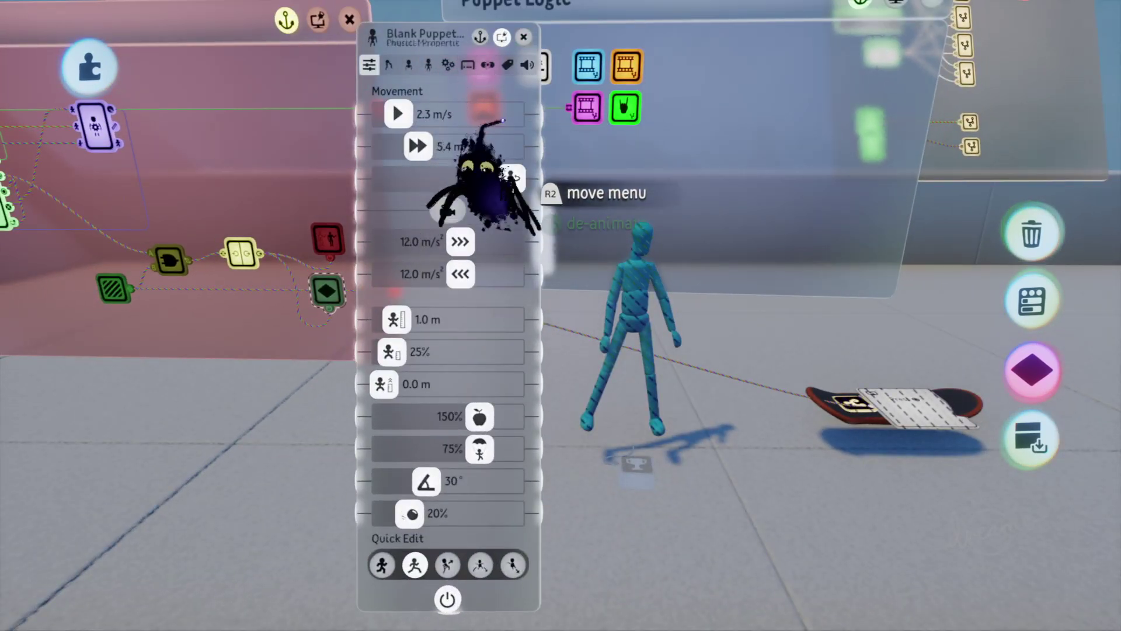
middle_click_drag(504, 121, 374, 350)
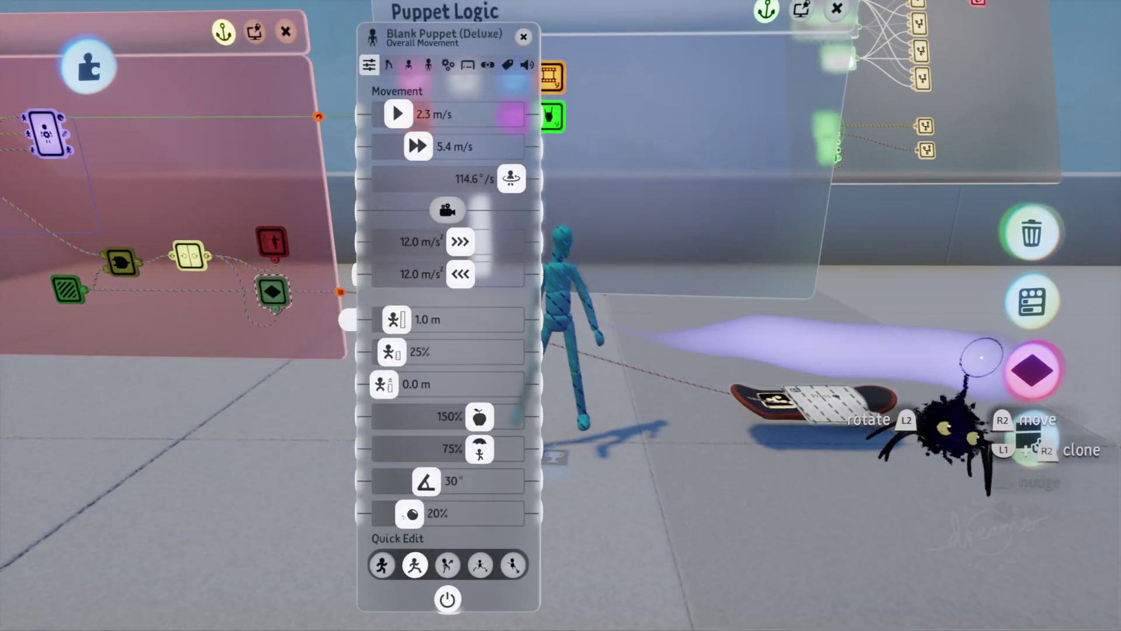
left_click(1032, 371)
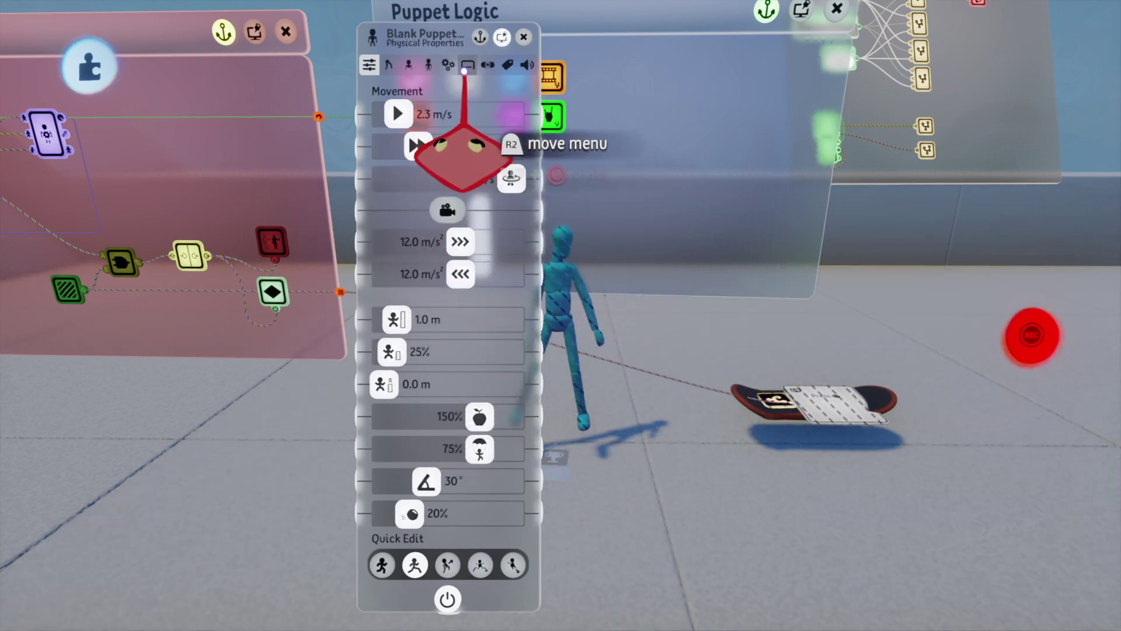
left_click(466, 66)
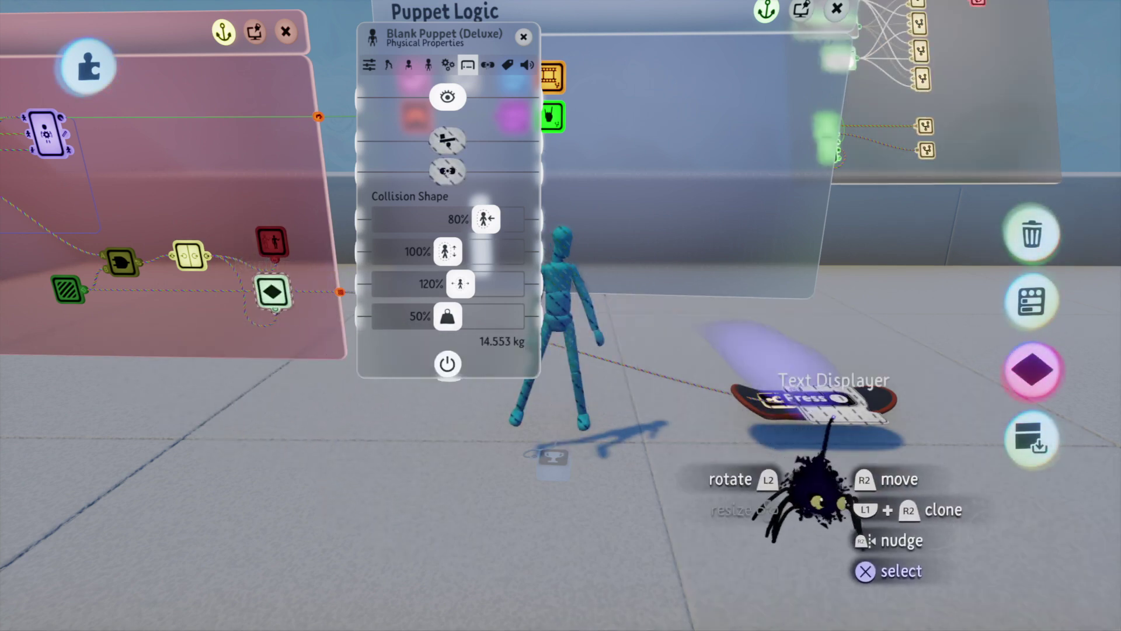
- Review the text and power settings of the hoverboard's text displayer, and resume keyframe editing with all settings closed
left_click(820, 453)
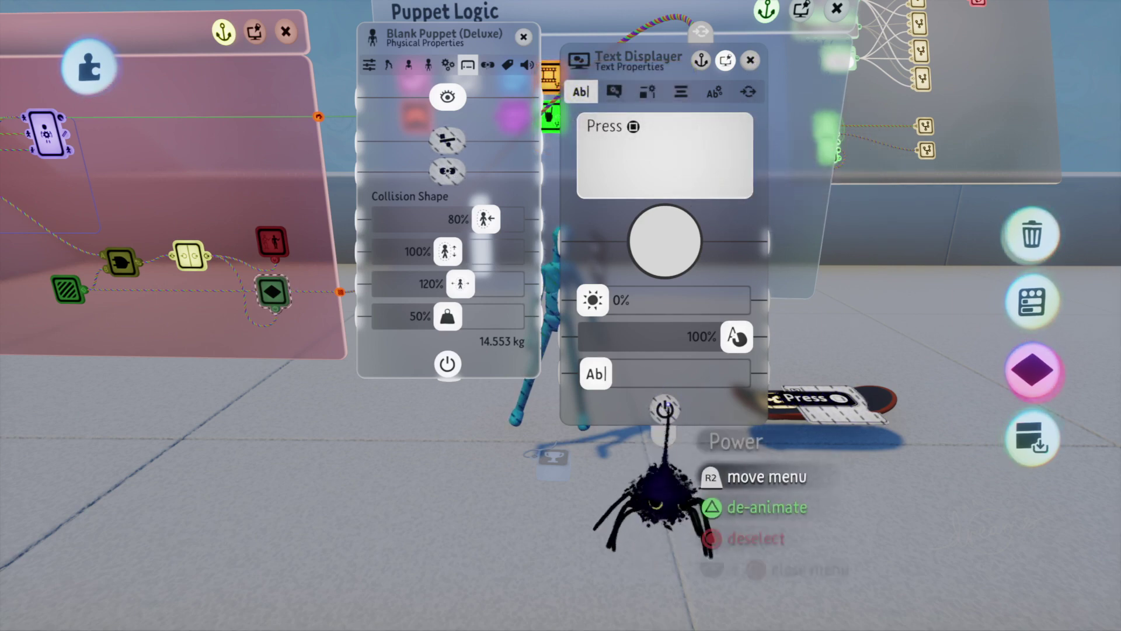
left_click(750, 61)
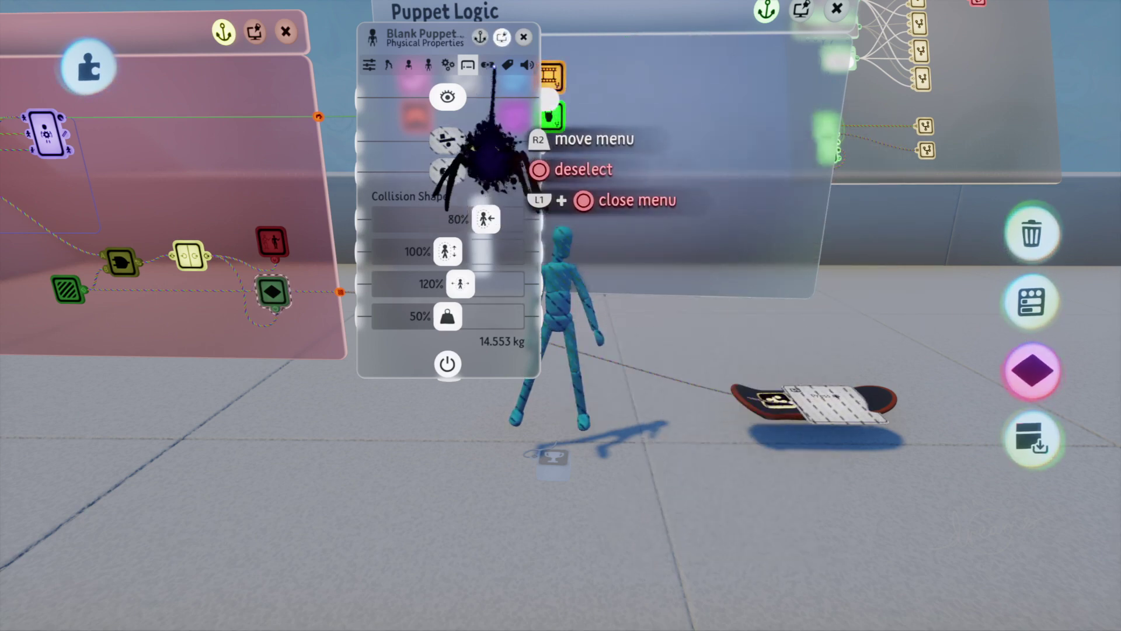
left_click(1032, 371)
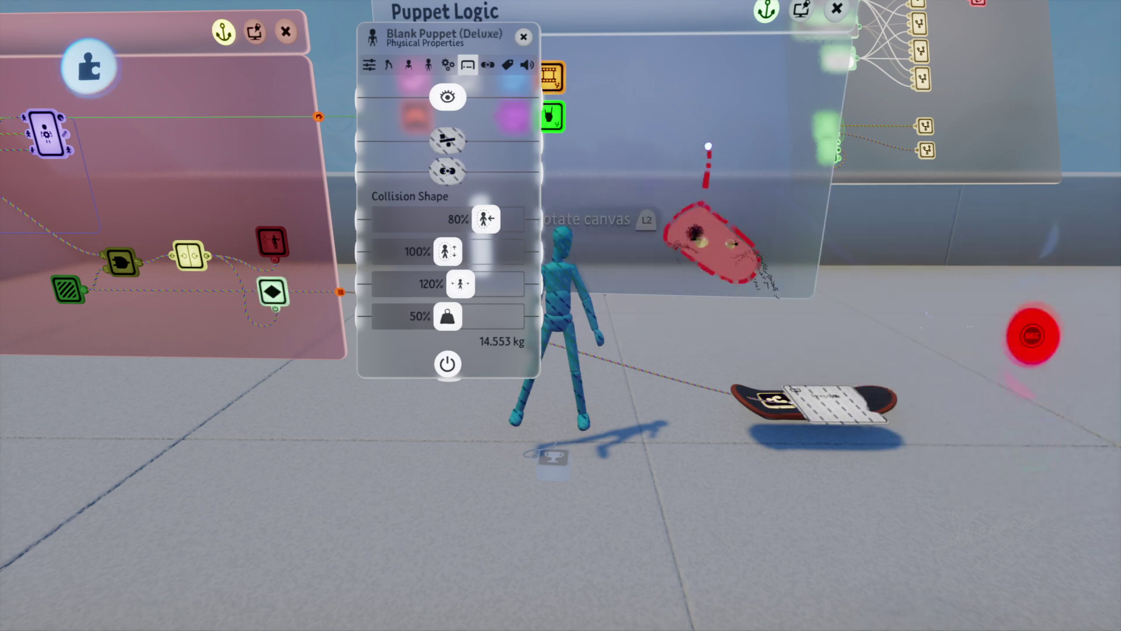
left_click(524, 37)
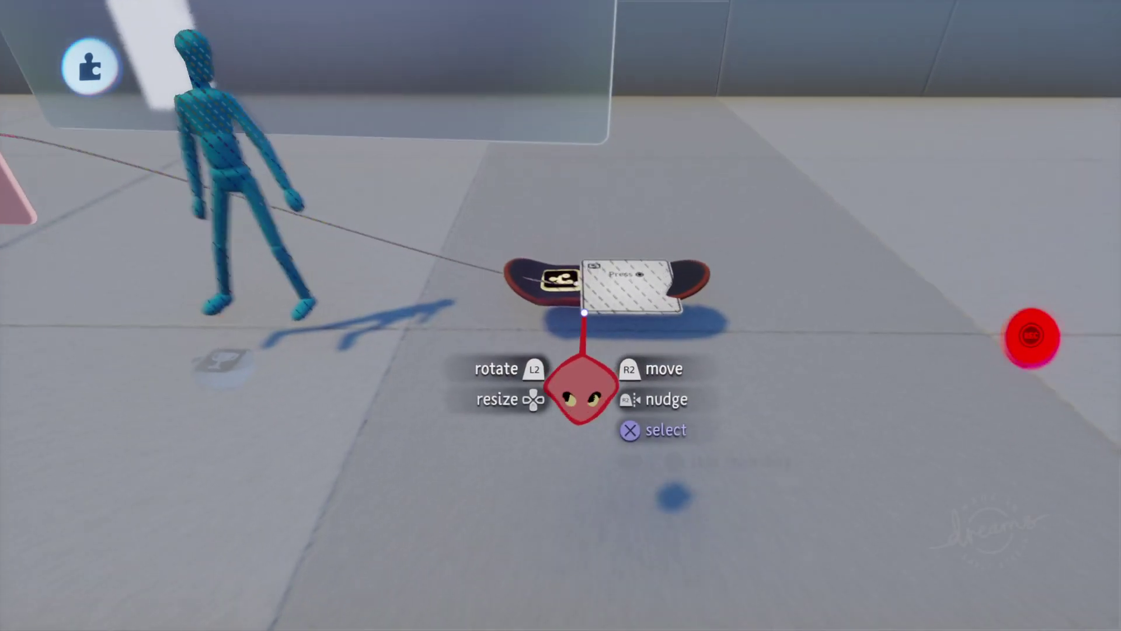
- Examine the hoverboard microchip's logic while editing the keyframe, and close its canvas
scroll(584, 313, "up", 2)
middle_click_drag(573, 270, 591, 316)
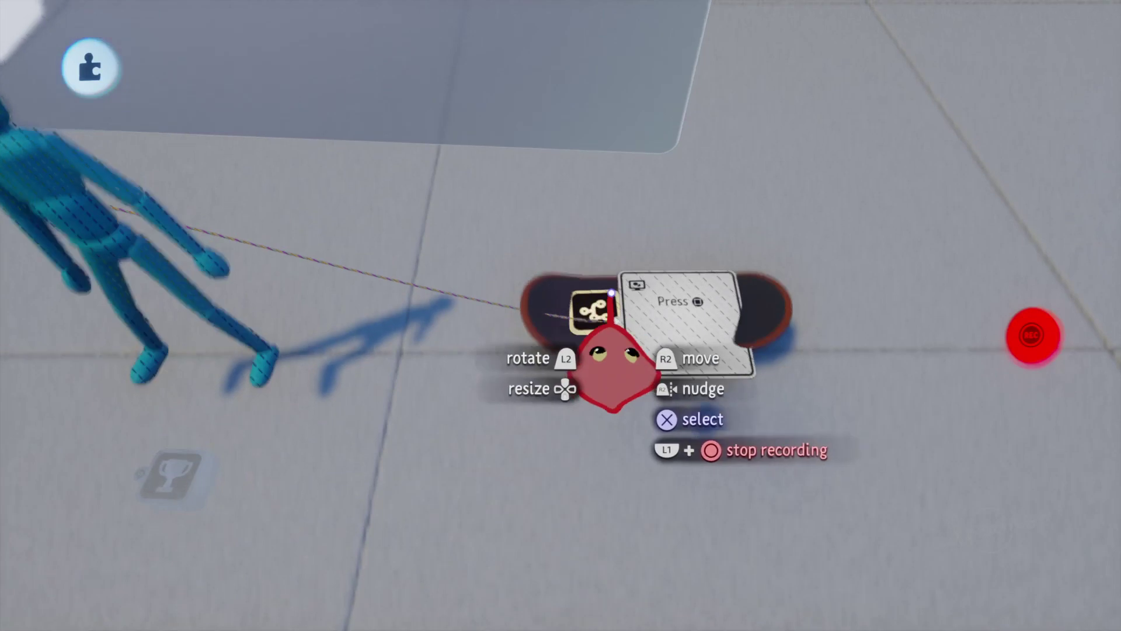
left_click(595, 313)
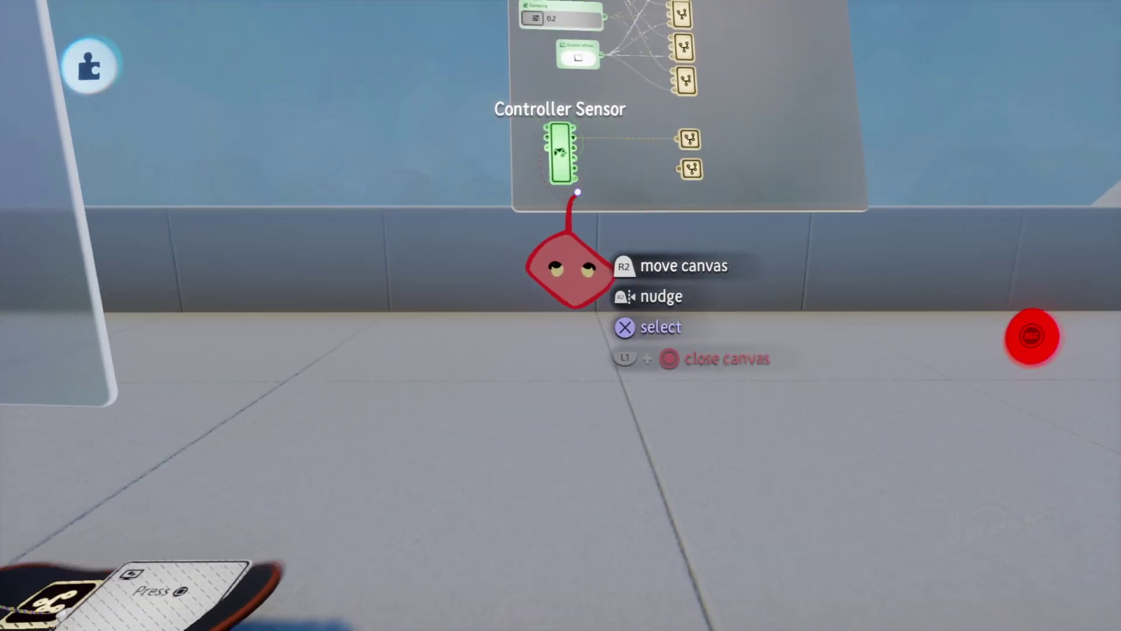
scroll(568, 185, "down", 3)
left_click_drag(722, 155, 694, 234)
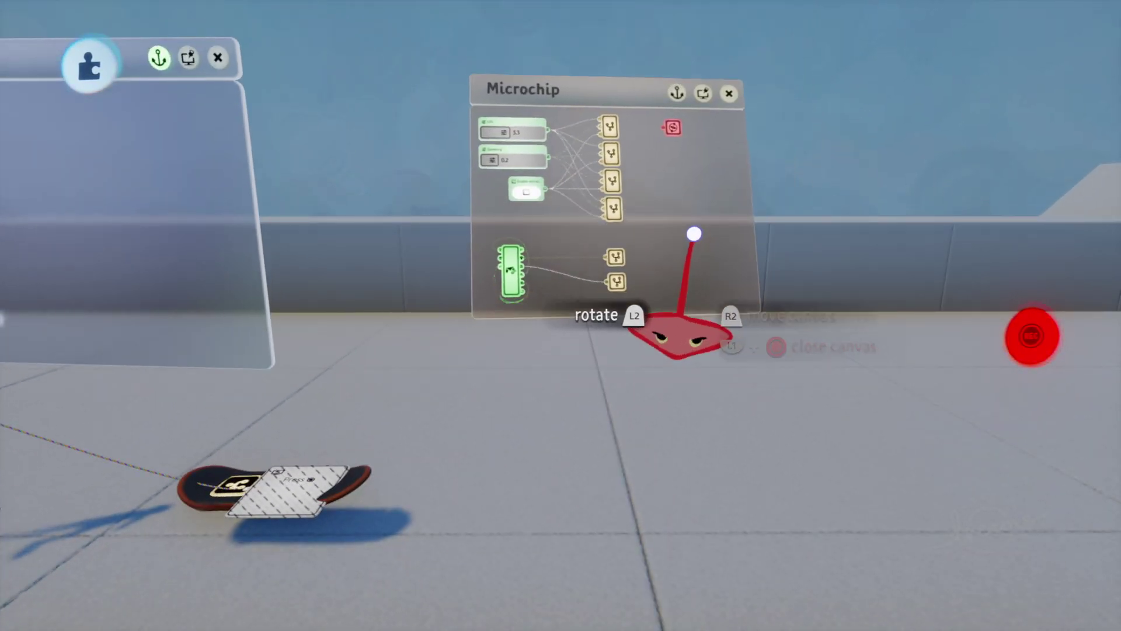
left_click(728, 92)
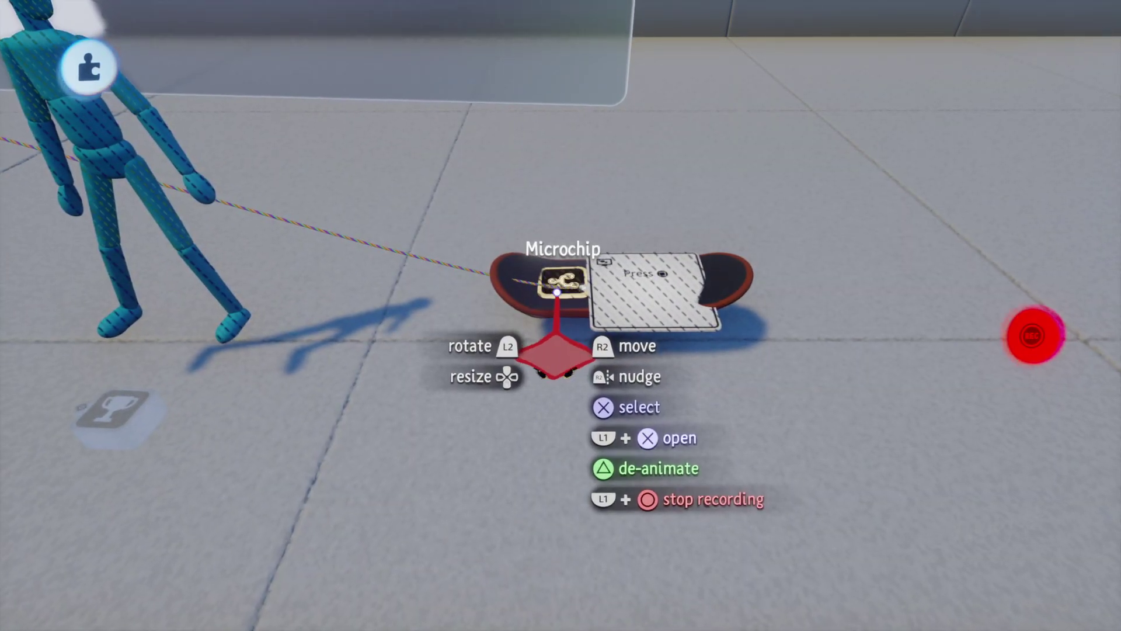
- Reopen the microchip on the hoverboard and review its general settings, including color, icon and power
left_click(556, 292)
left_click(846, 31)
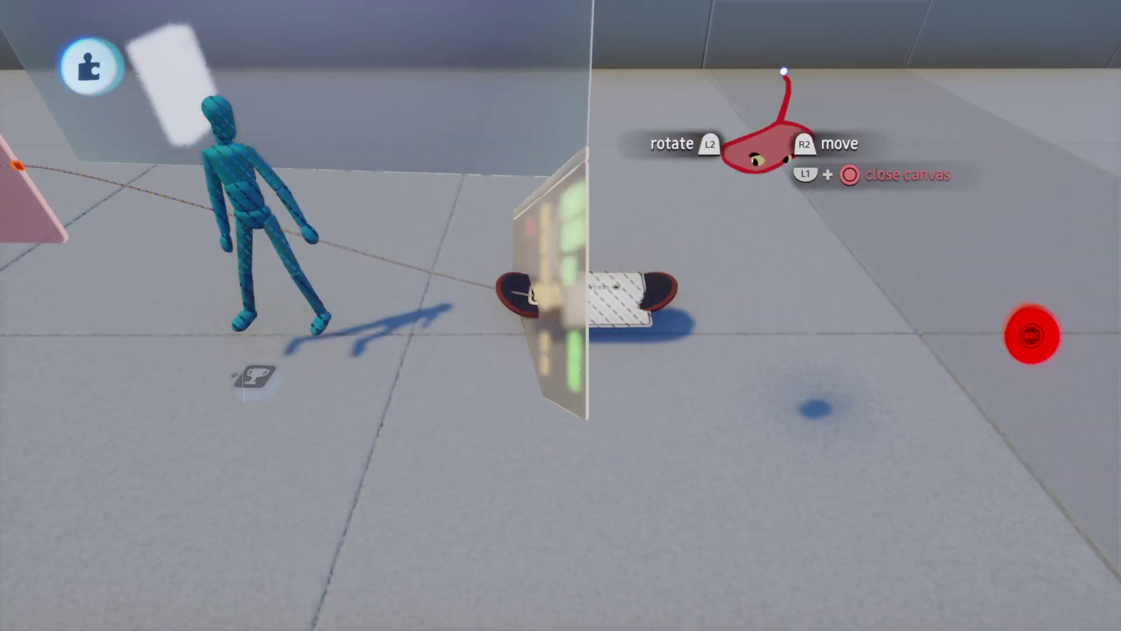
key("Escape")
left_click(611, 272)
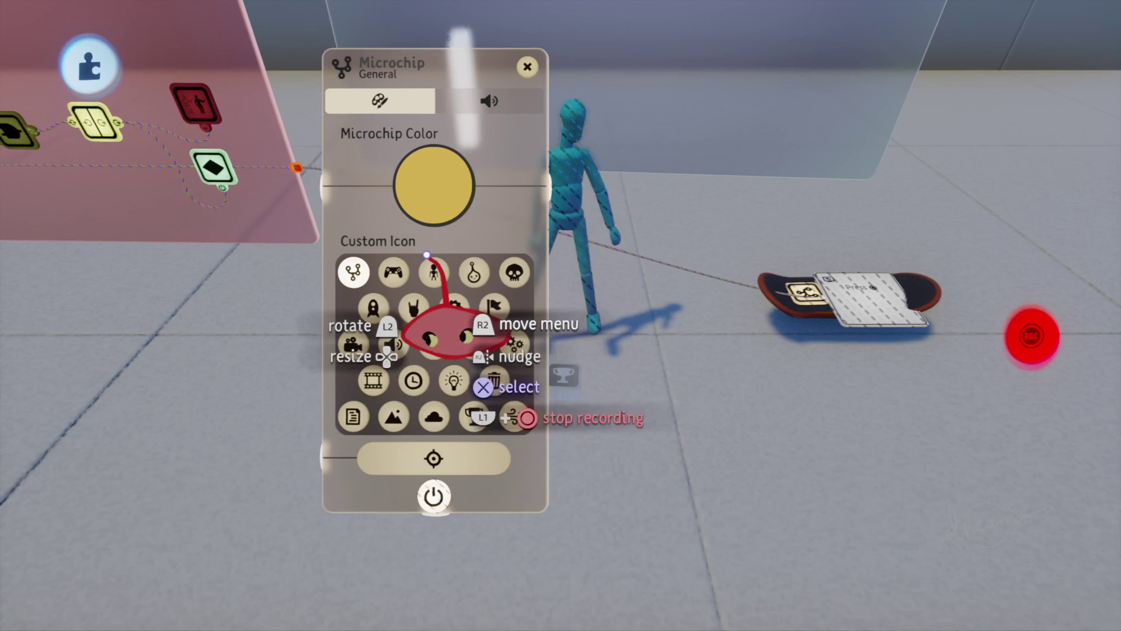
middle_click_drag(575, 237, 587, 257)
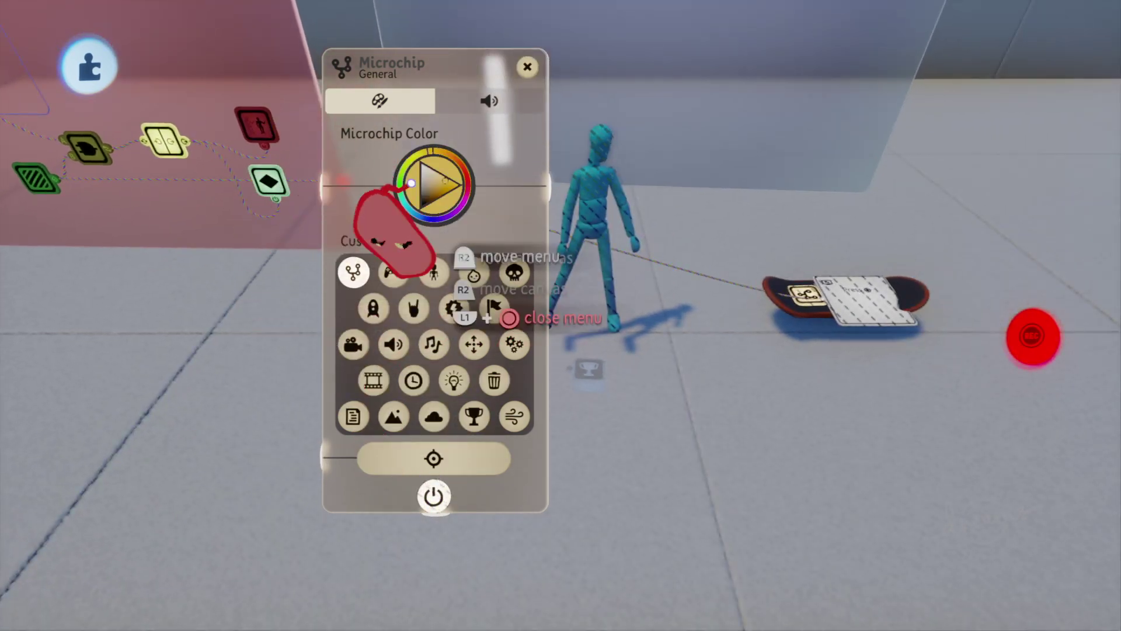
- Close the microchip's settings, finish editing the keyframe, and review the keyframe's own blend and timing settings
left_click(528, 67)
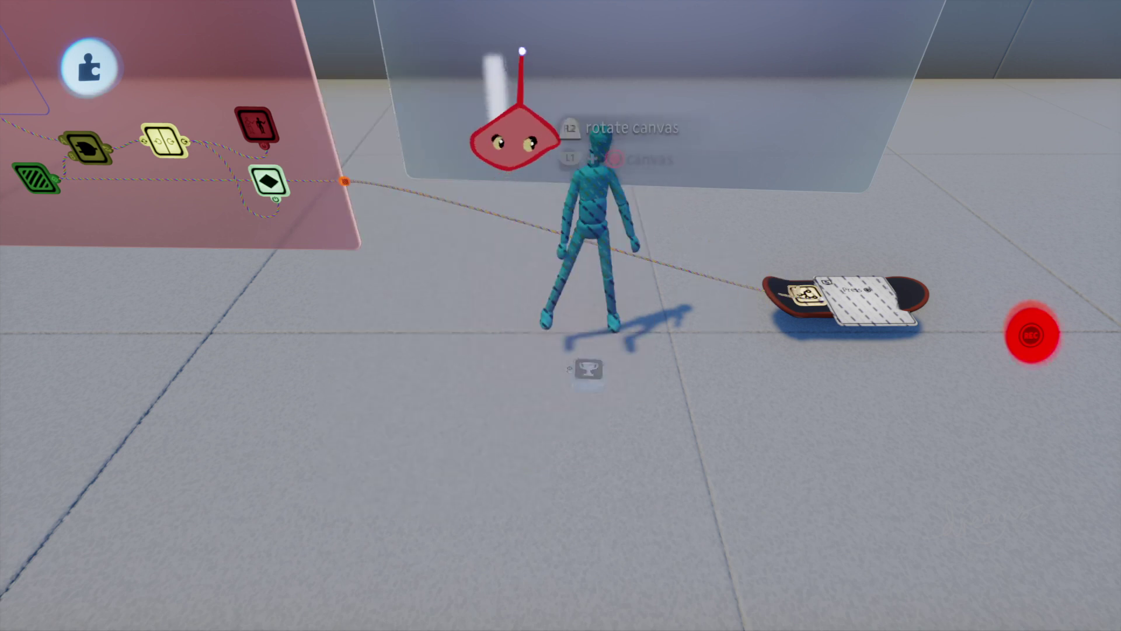
left_click(1033, 332)
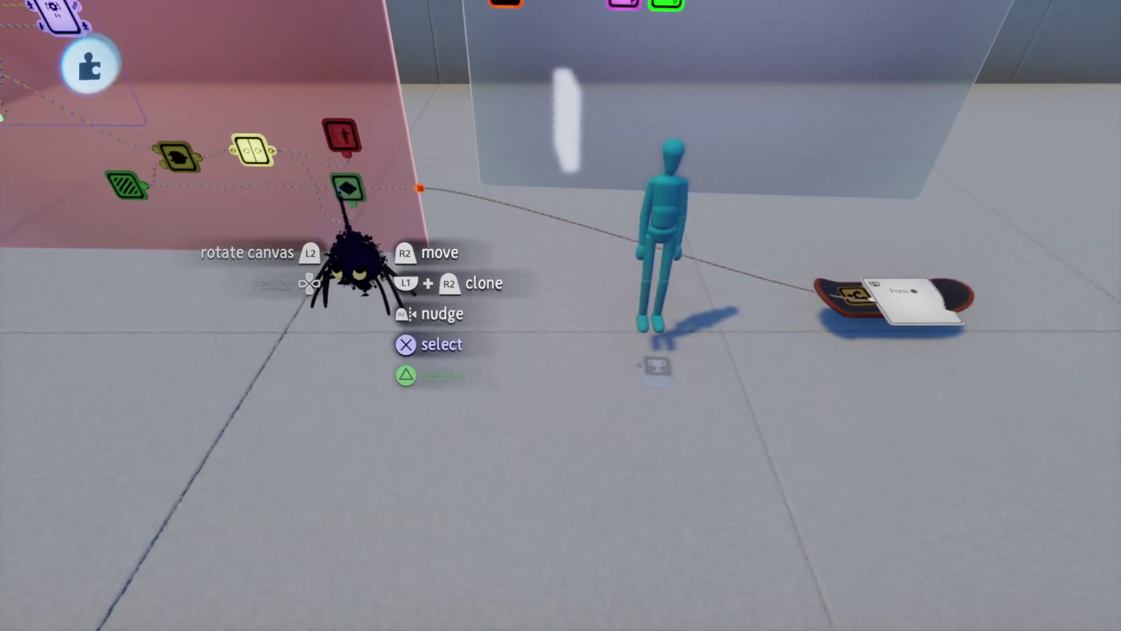
left_click(353, 191)
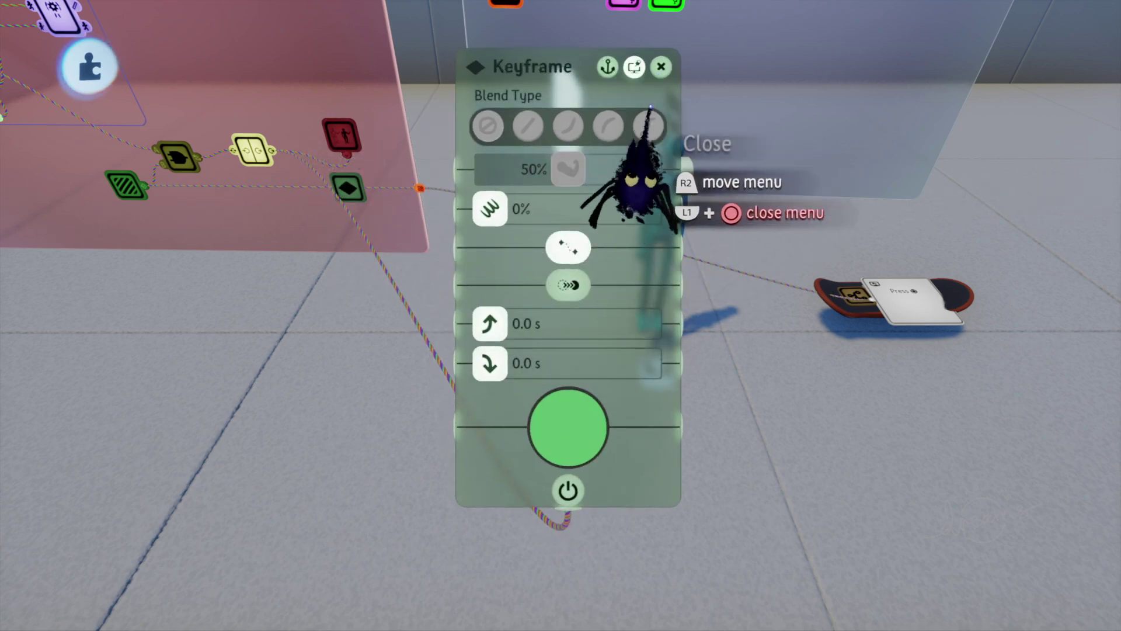
left_click(660, 67)
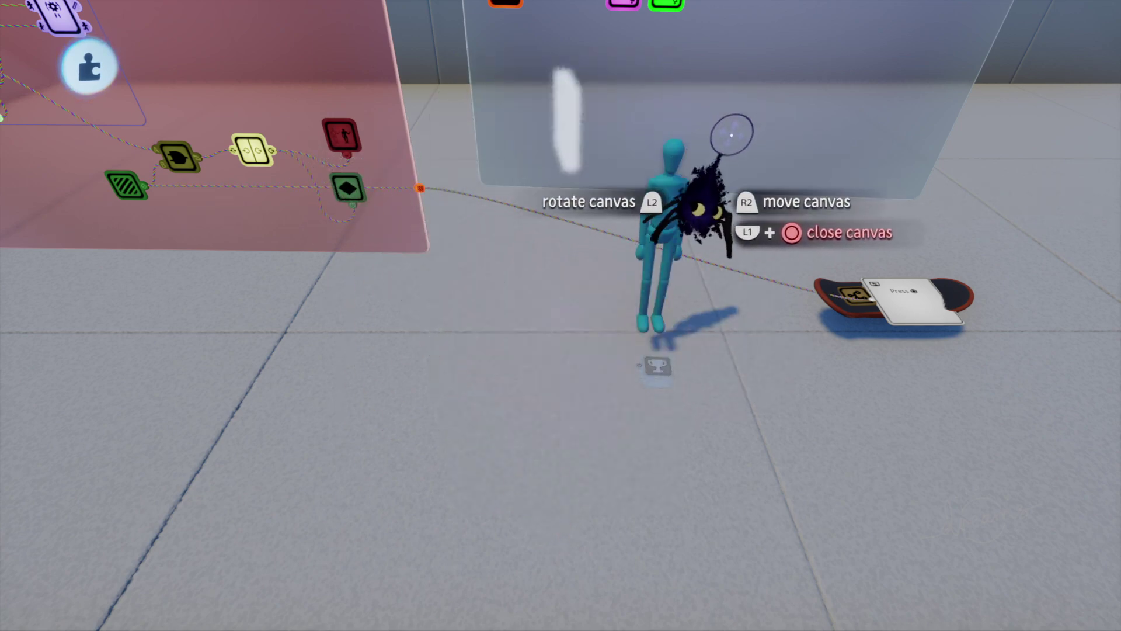
- Play-test the puppet riding the hoverboard around the track, and return to edit mode
key("Escape")
left_click(316, 359)
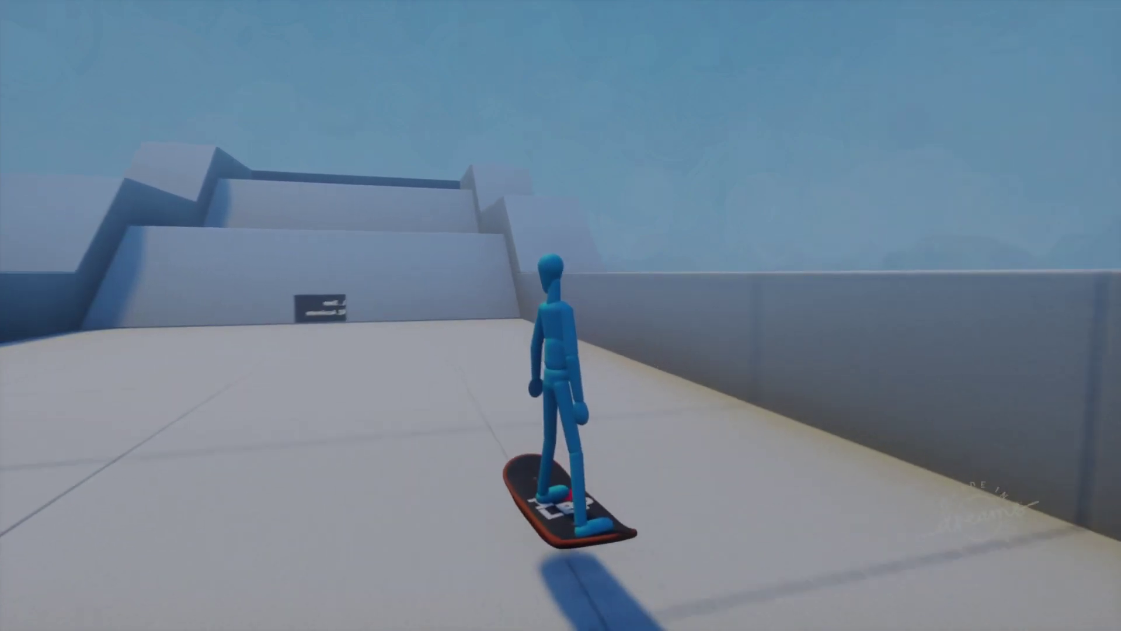
key("Escape")
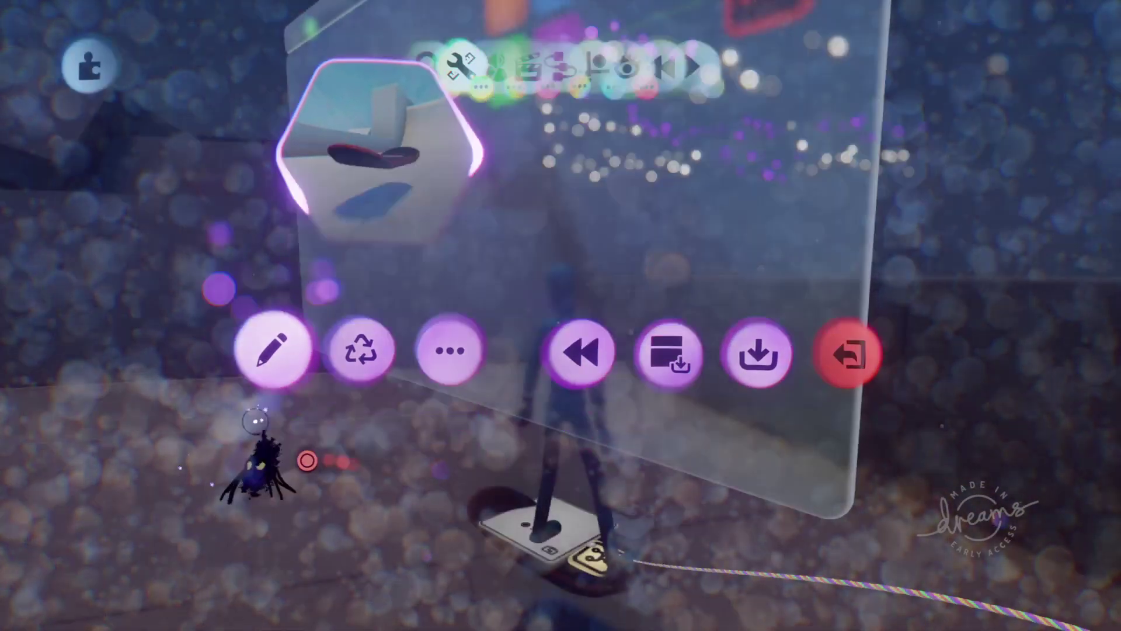
left_click(273, 349)
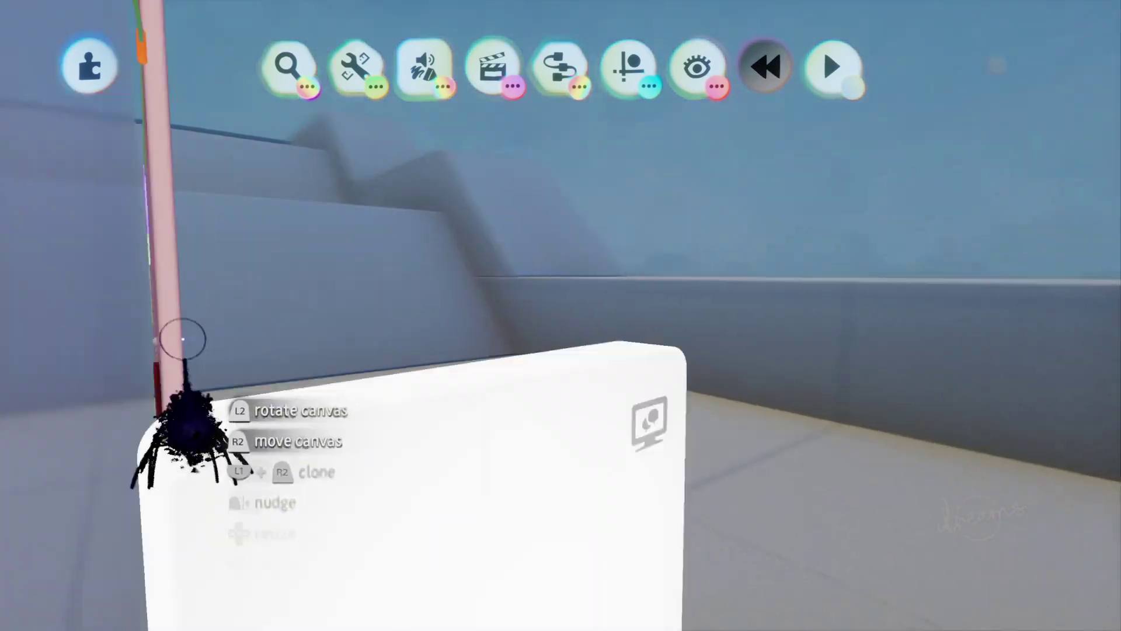
- Try an output pulse shape of 0.5 s rise and 0.2 s fall on the signal manipulator, and play-test mounting the hoverboard
left_click(188, 412)
left_click(386, 354)
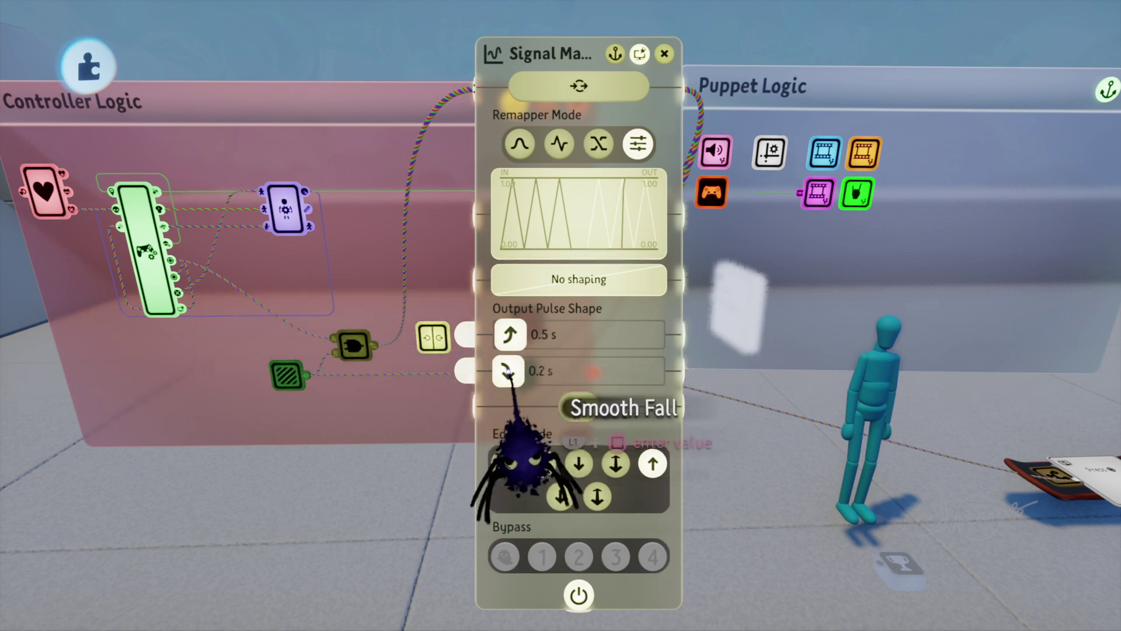
key("Escape")
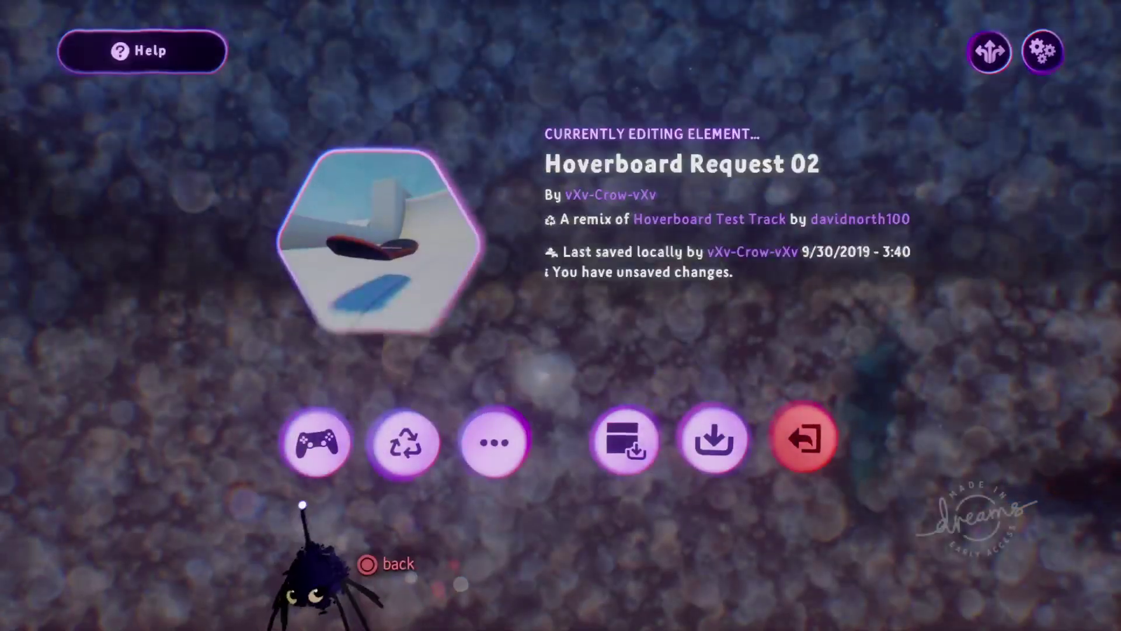
left_click(311, 457)
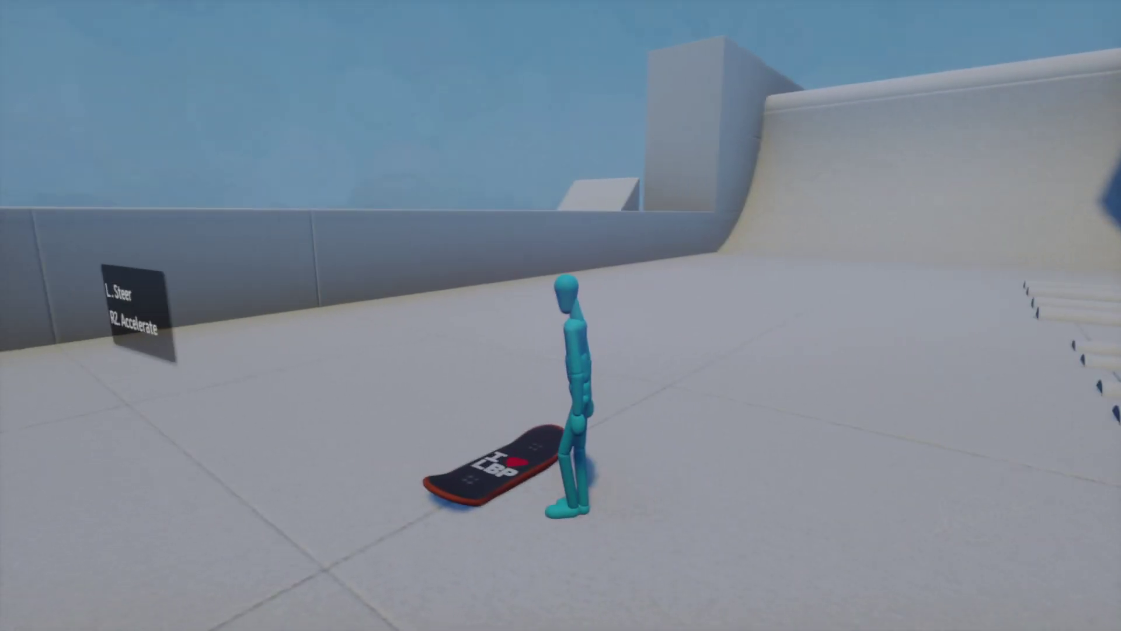
key("x")
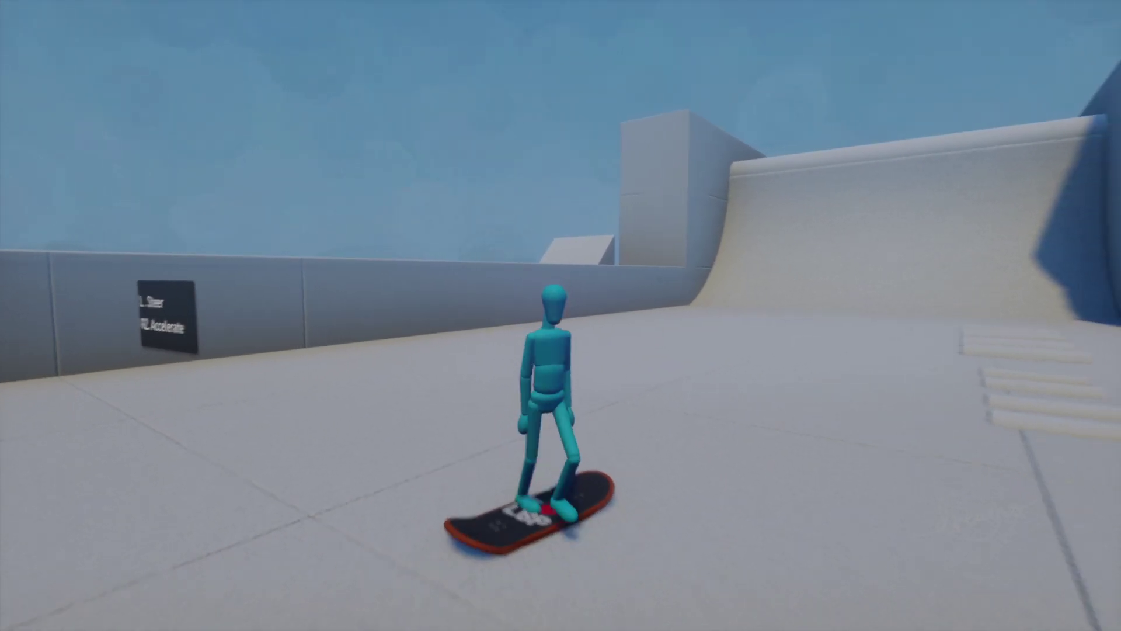
key("x")
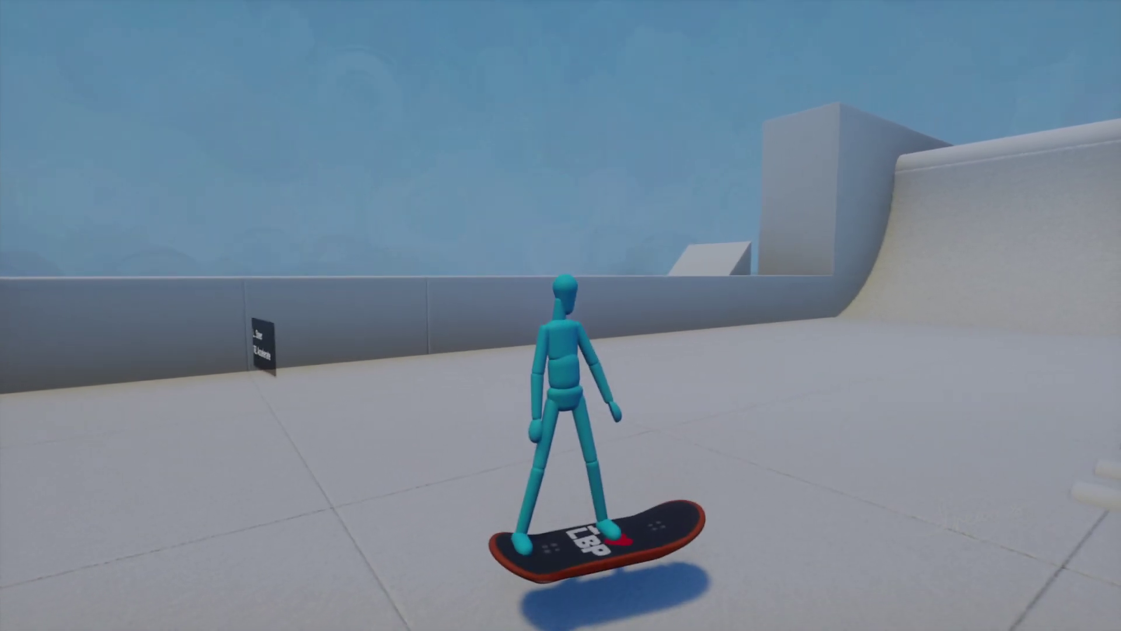
key("Escape")
left_click(273, 439)
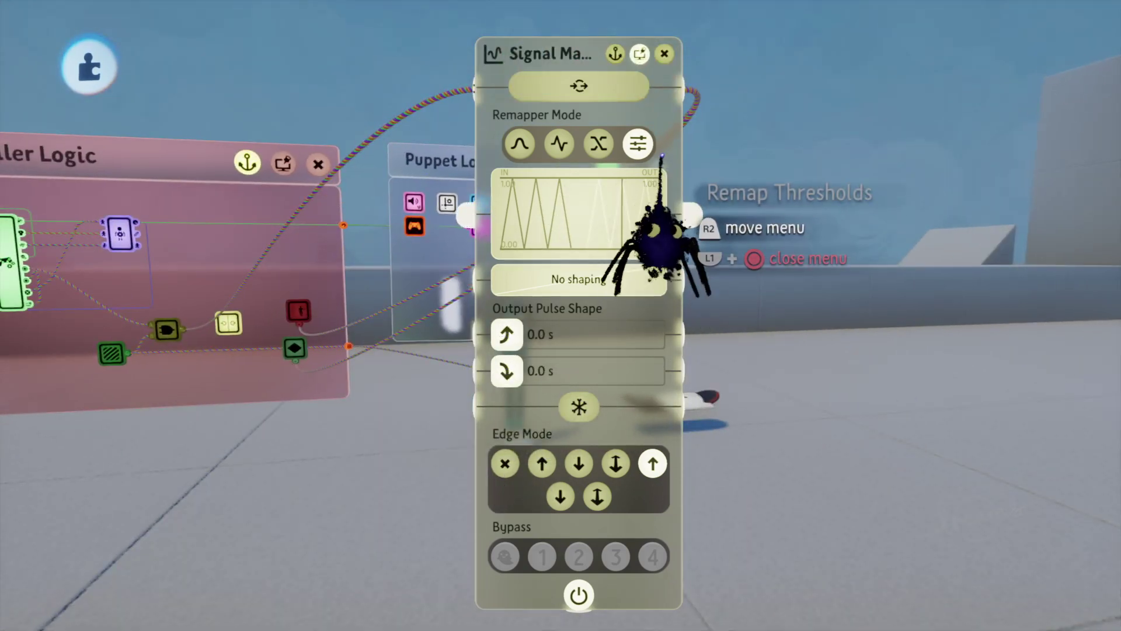
- Review the signal manipulator's remapping settings and the possession settings of the controller sensor in Controller Logic
left_click_drag(661, 157, 578, 201)
left_click(577, 111)
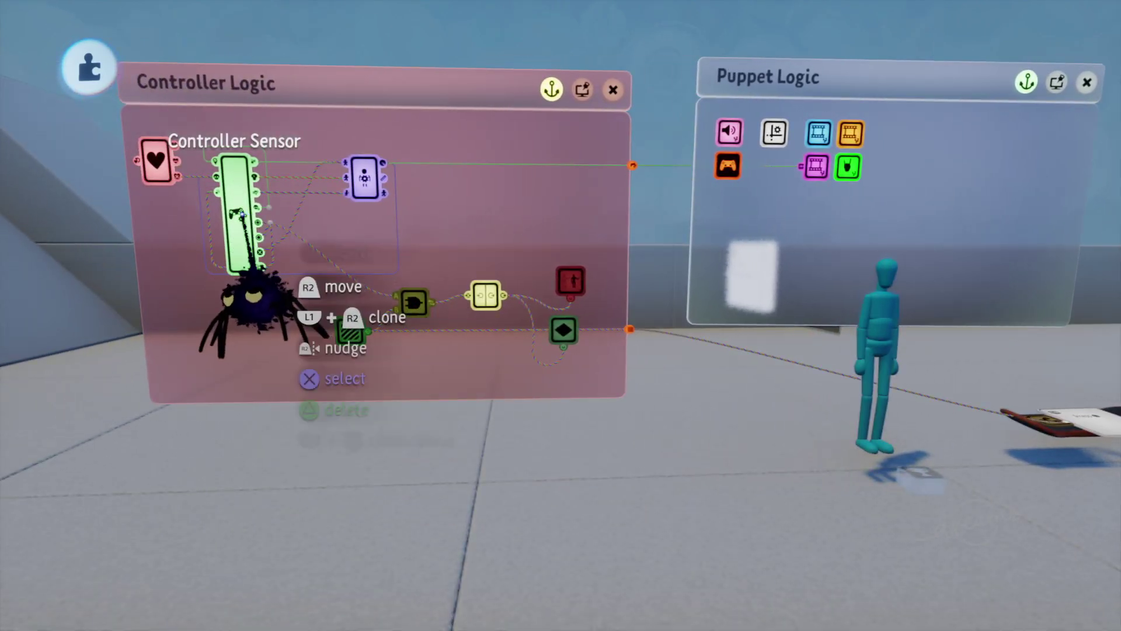
left_click(237, 211)
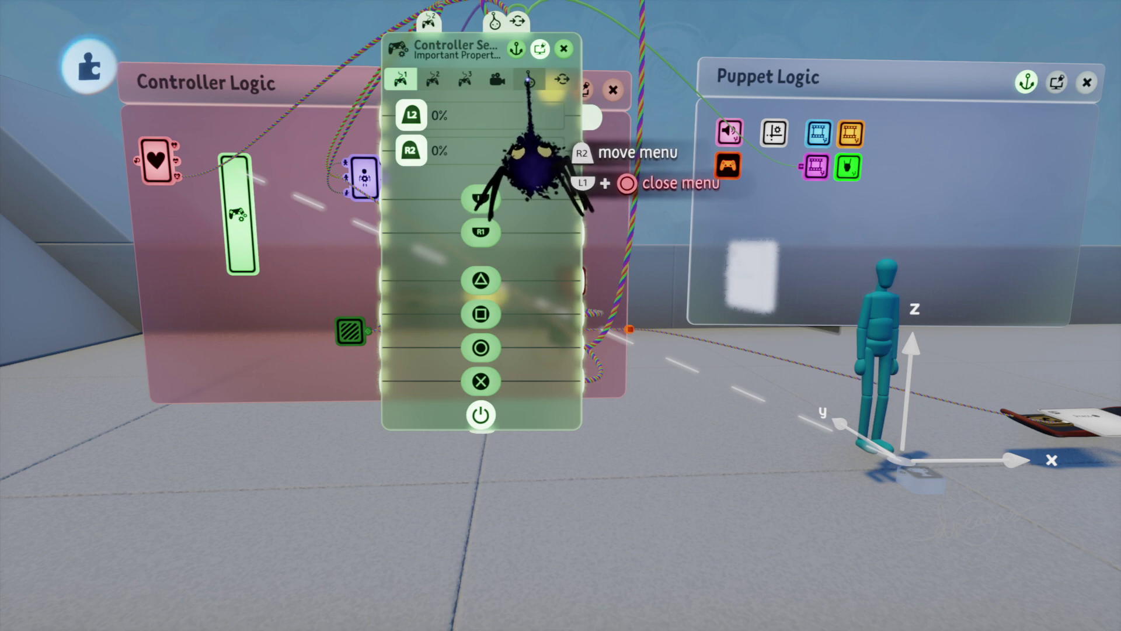
left_click(529, 81)
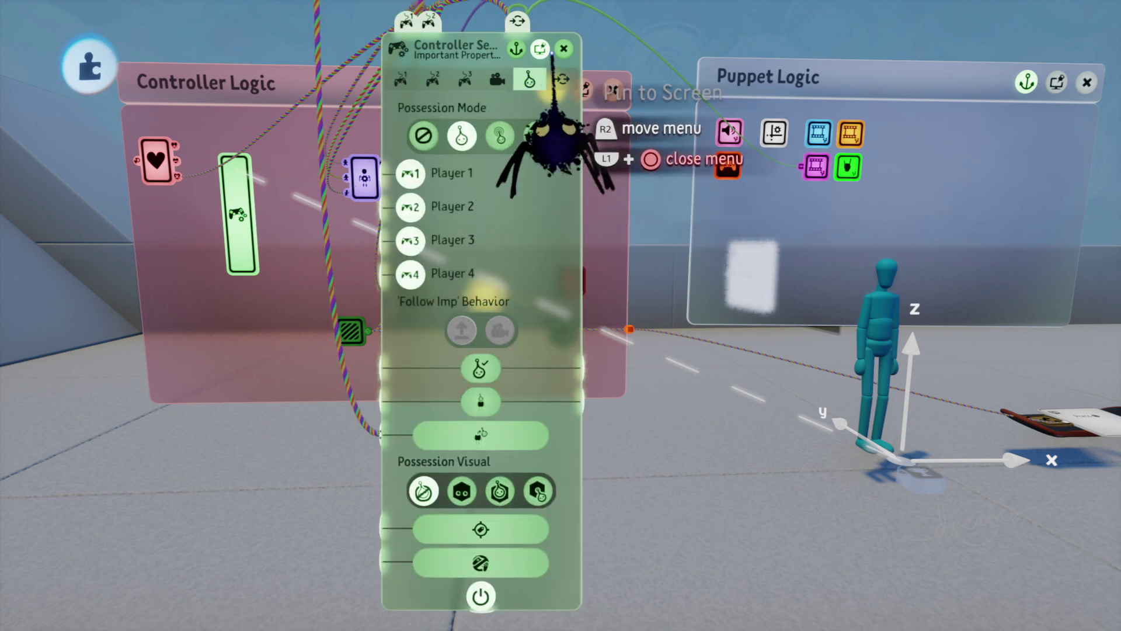
left_click(563, 49)
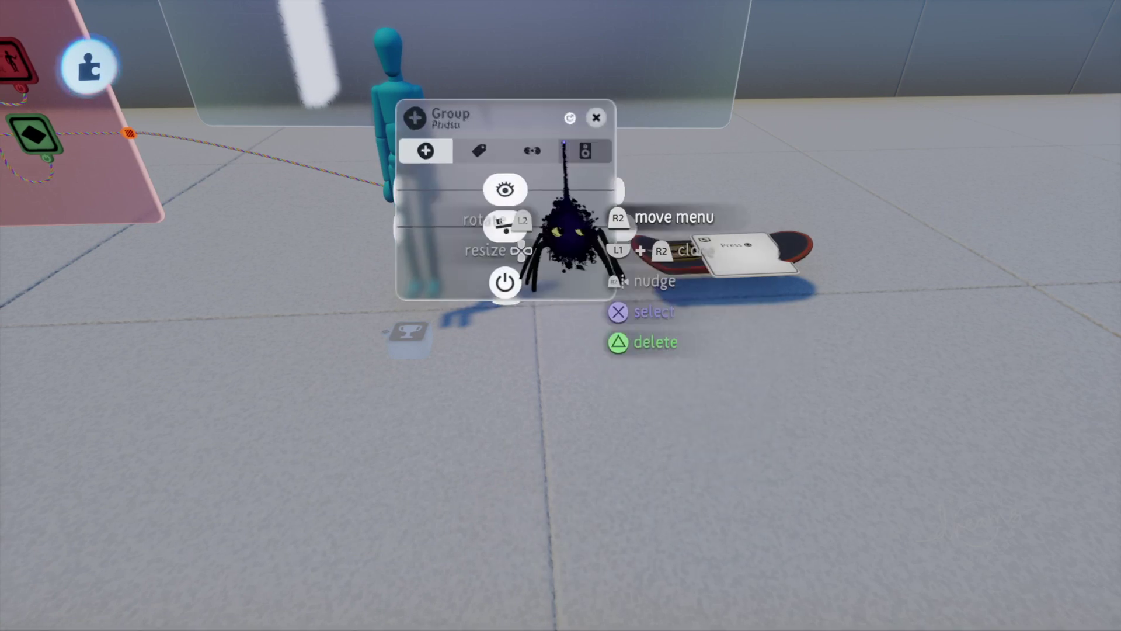
key("Escape")
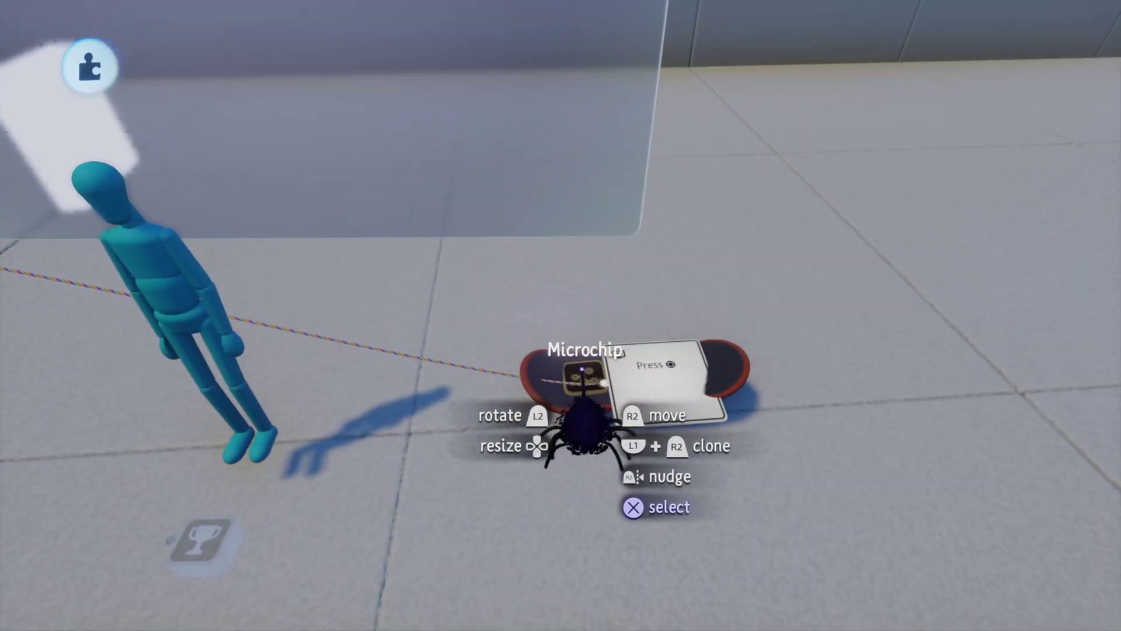
- Open the hoverboard's microchip, move its canvas into clear view and review its controller sensor's button outputs
left_click(581, 369)
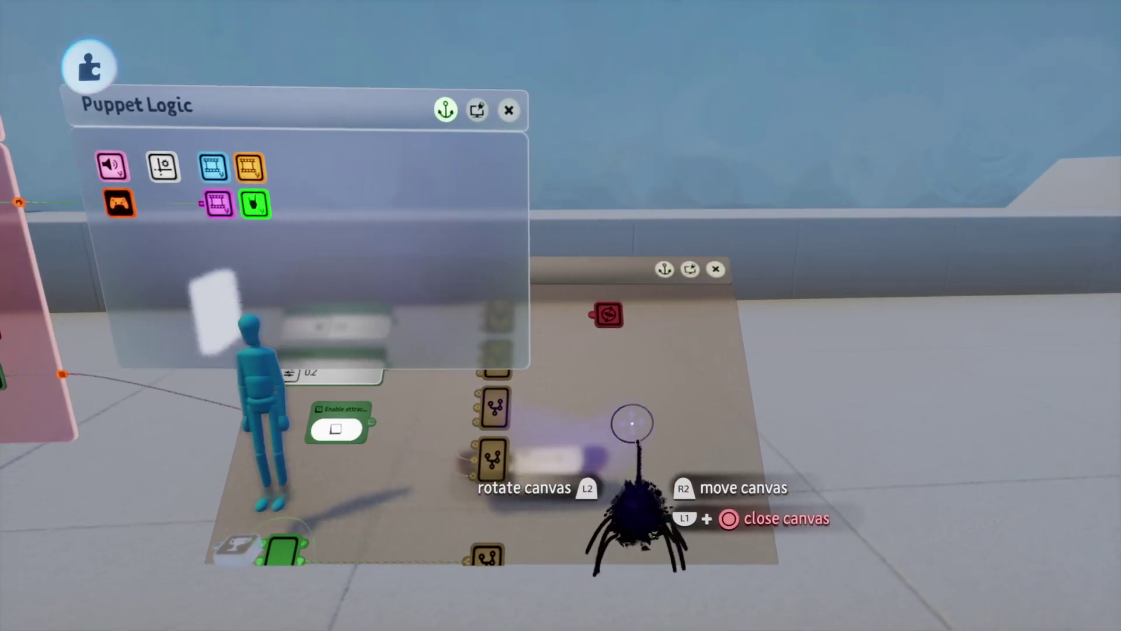
left_click_drag(631, 423, 602, 247)
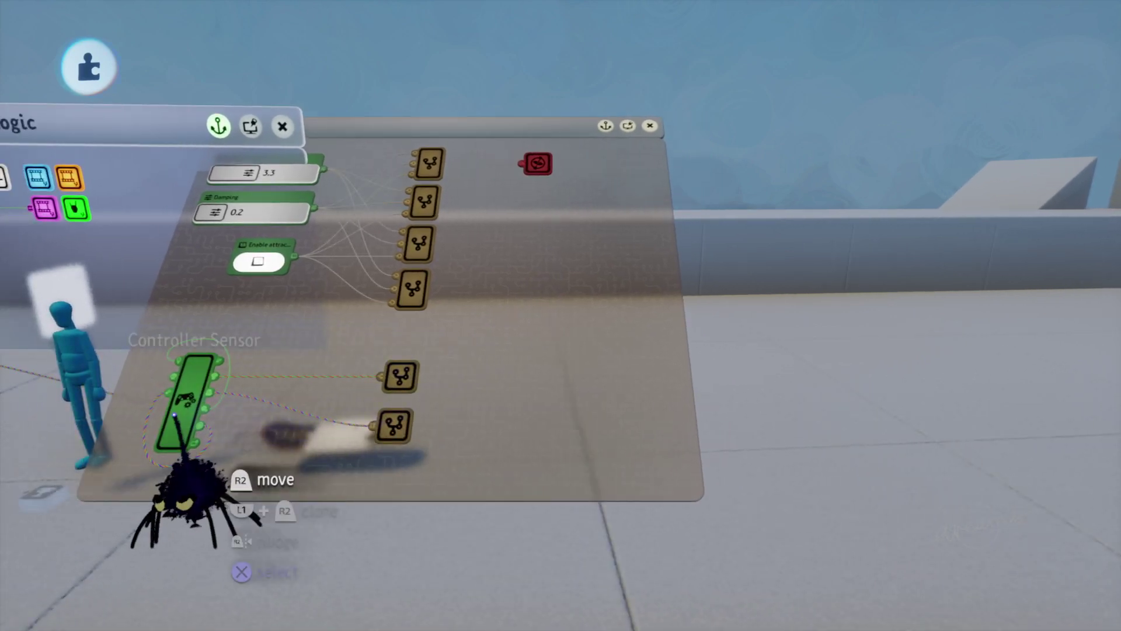
left_click(174, 414)
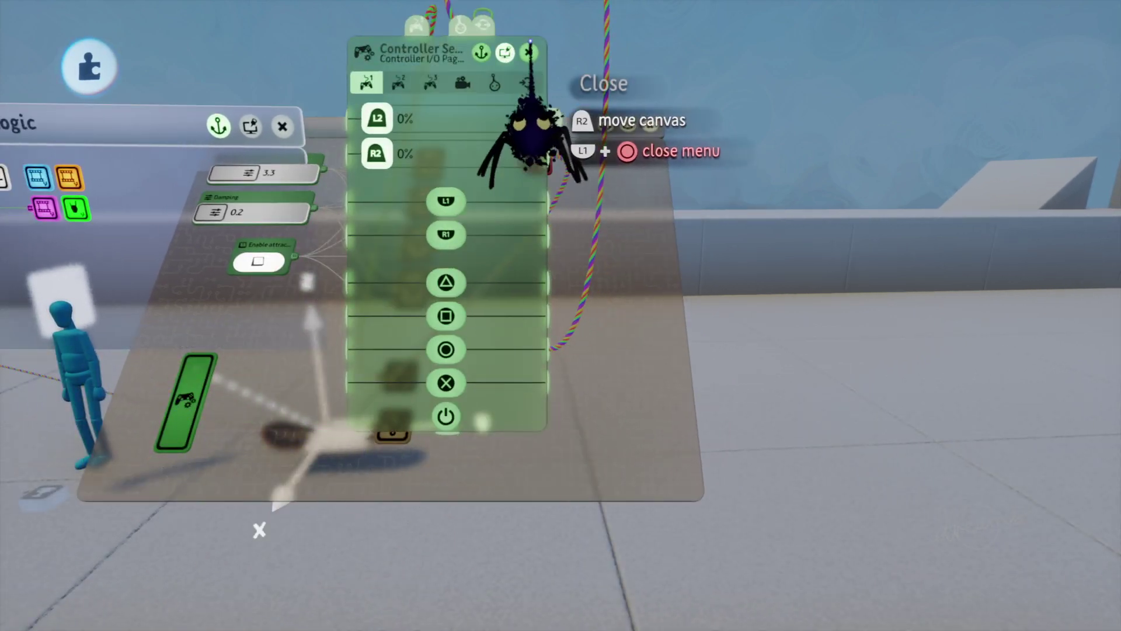
left_click(528, 53)
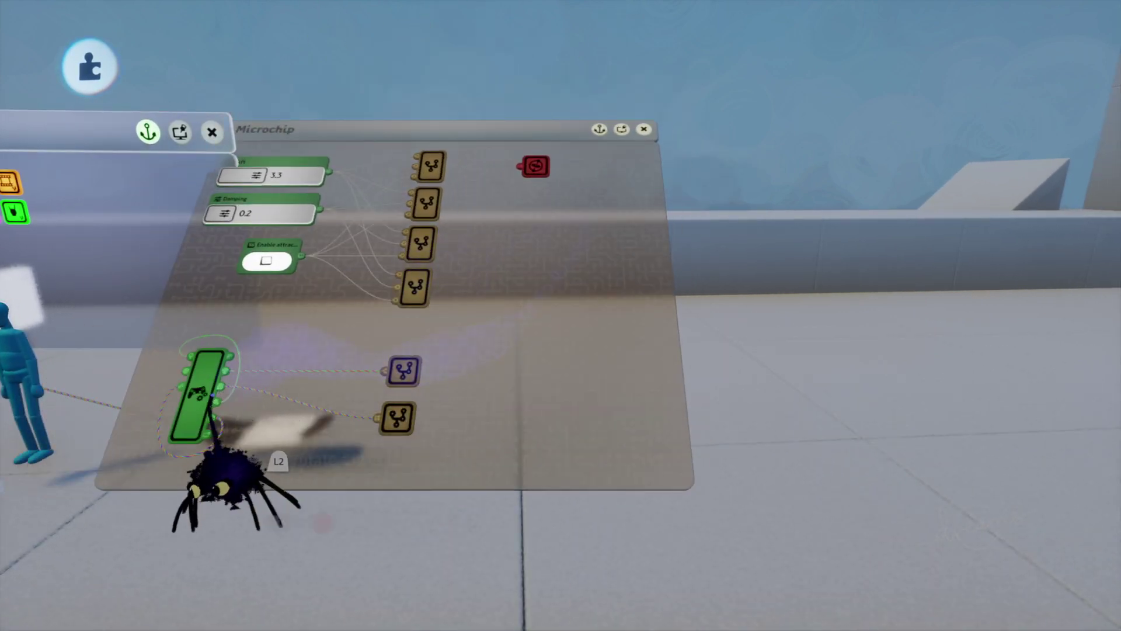
- Review the possession settings of the hoverboard's controller sensor, and close the microchip's canvas
left_click(225, 420)
left_click(500, 82)
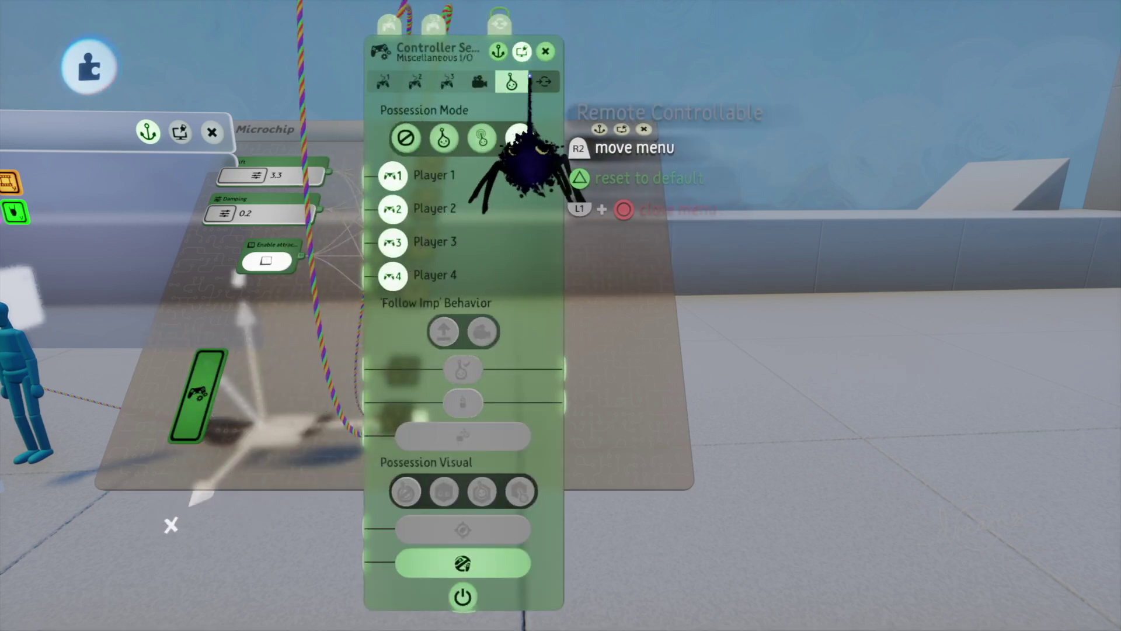
left_click(544, 52)
middle_click_drag(365, 290, 472, 292)
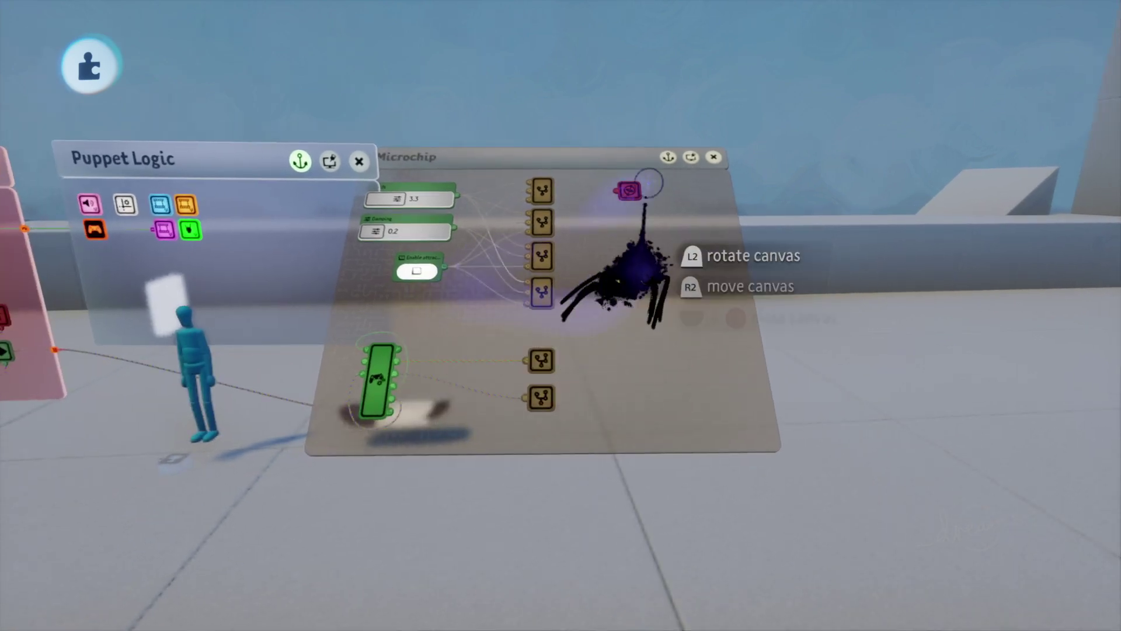
left_click(722, 159)
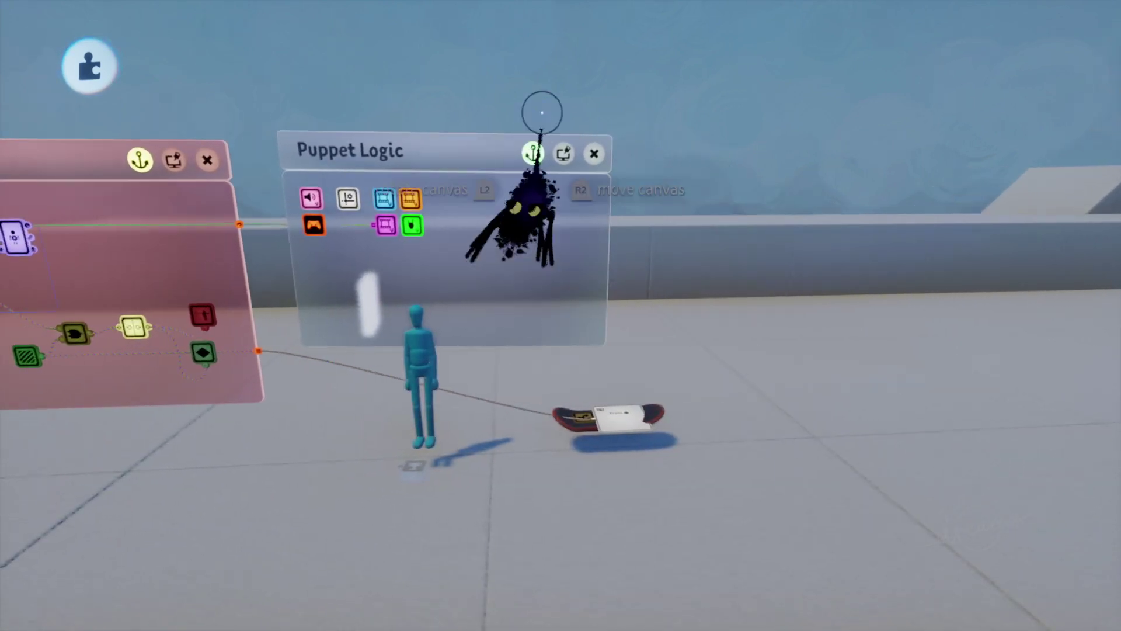
- Start another play test of the scene with the puppet and the hoverboard
key("Escape")
left_click(317, 334)
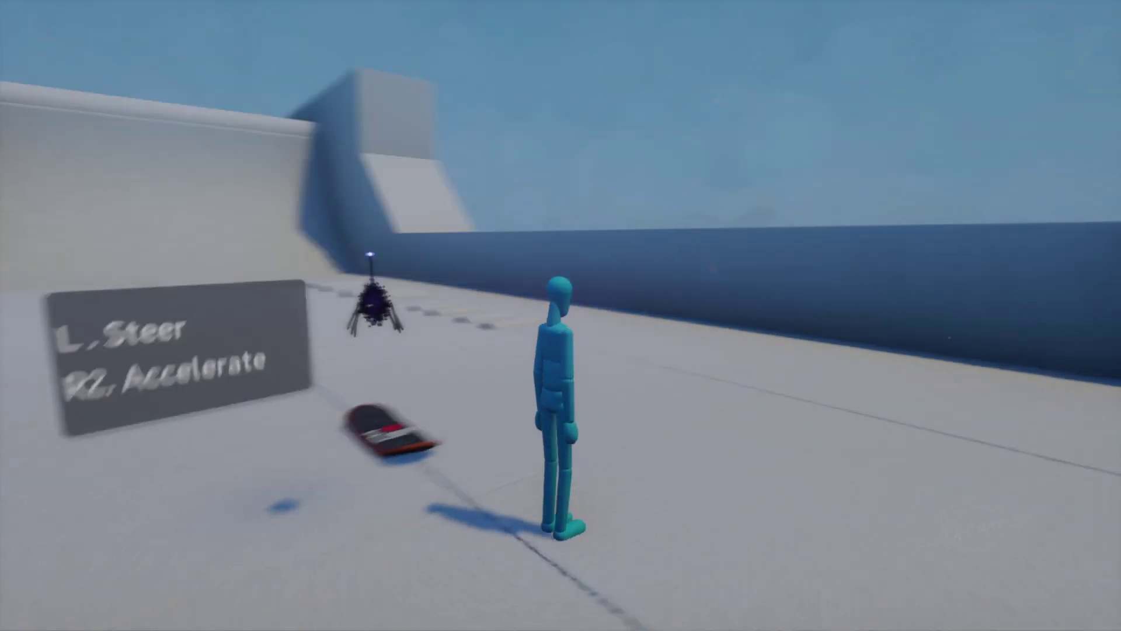